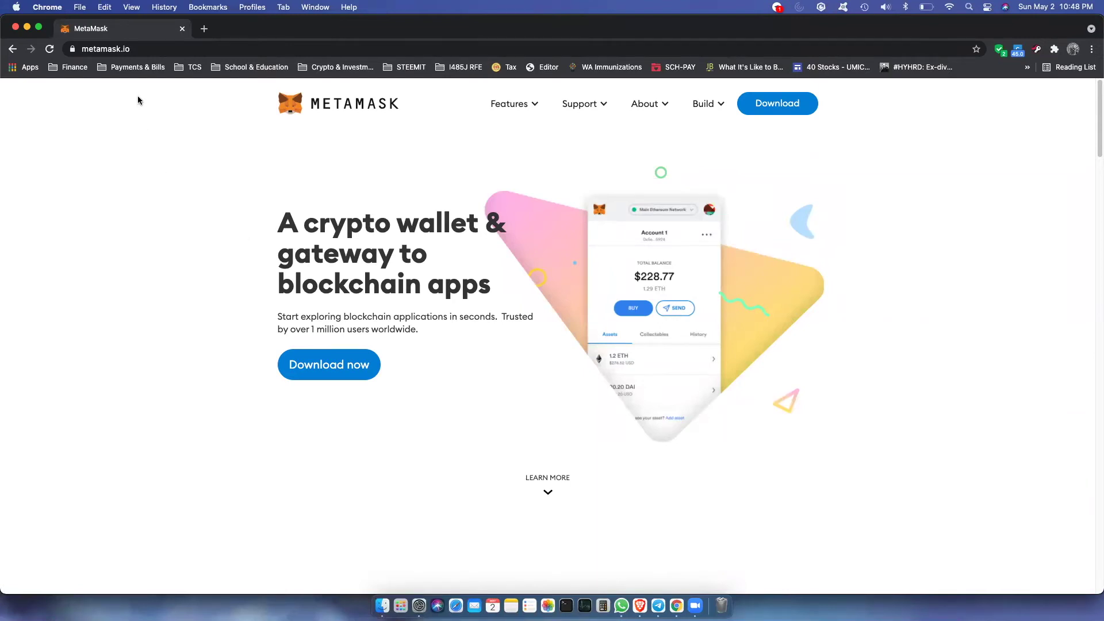
left_click(145, 50)
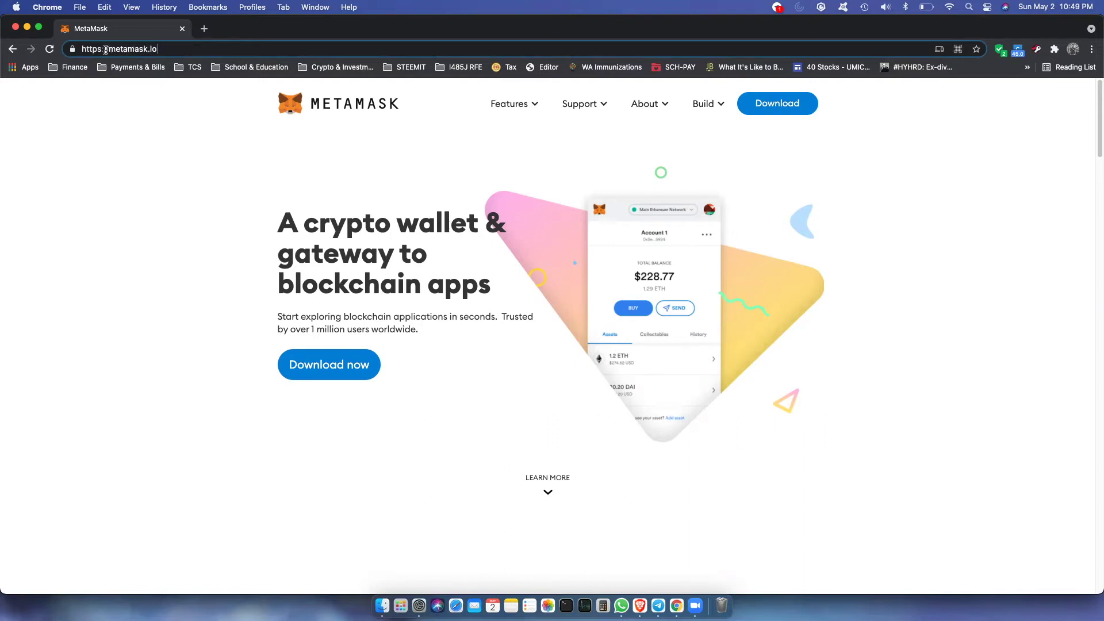
left_click_drag(109, 51, 81, 49)
left_click(103, 50)
left_click(73, 49)
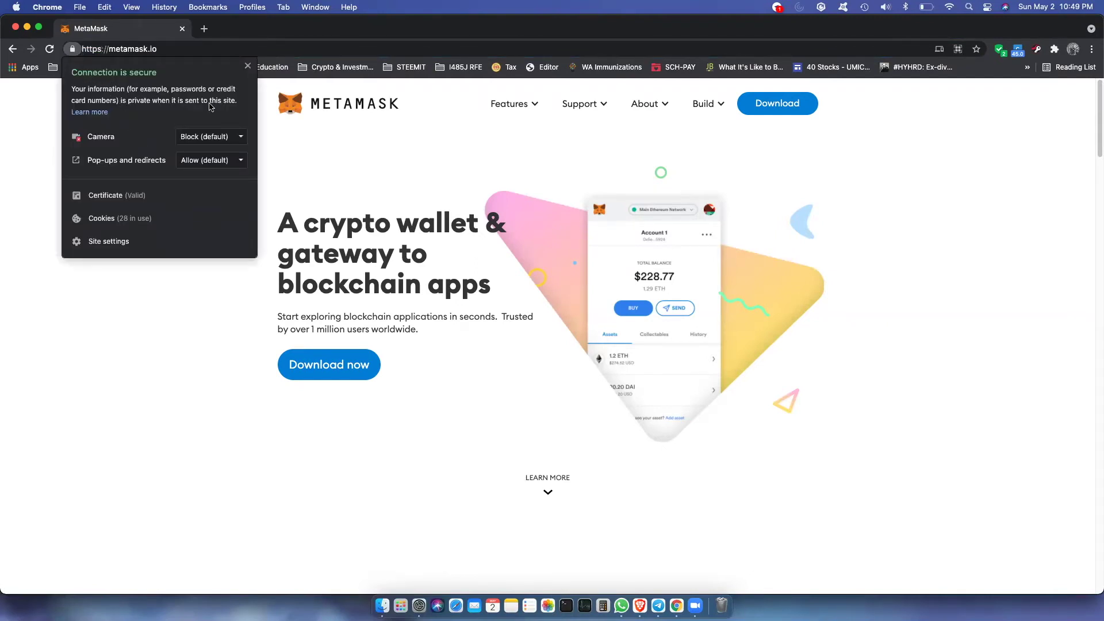
left_click(344, 165)
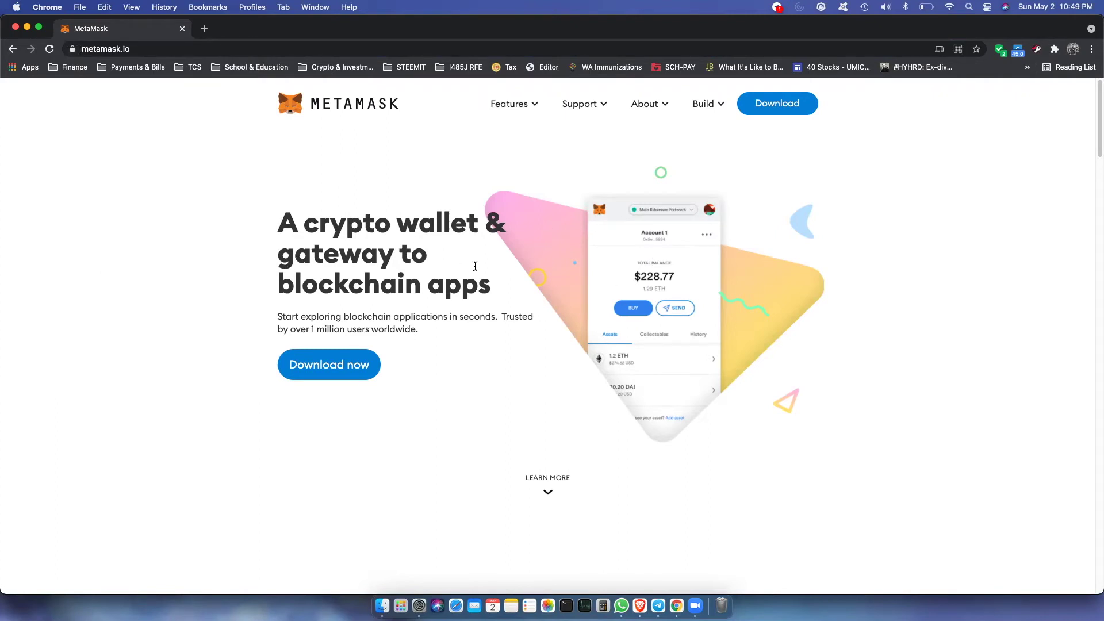
On metamask.io's download page, compare the Android and iOS options, then return to the Chrome install option
left_click(776, 115)
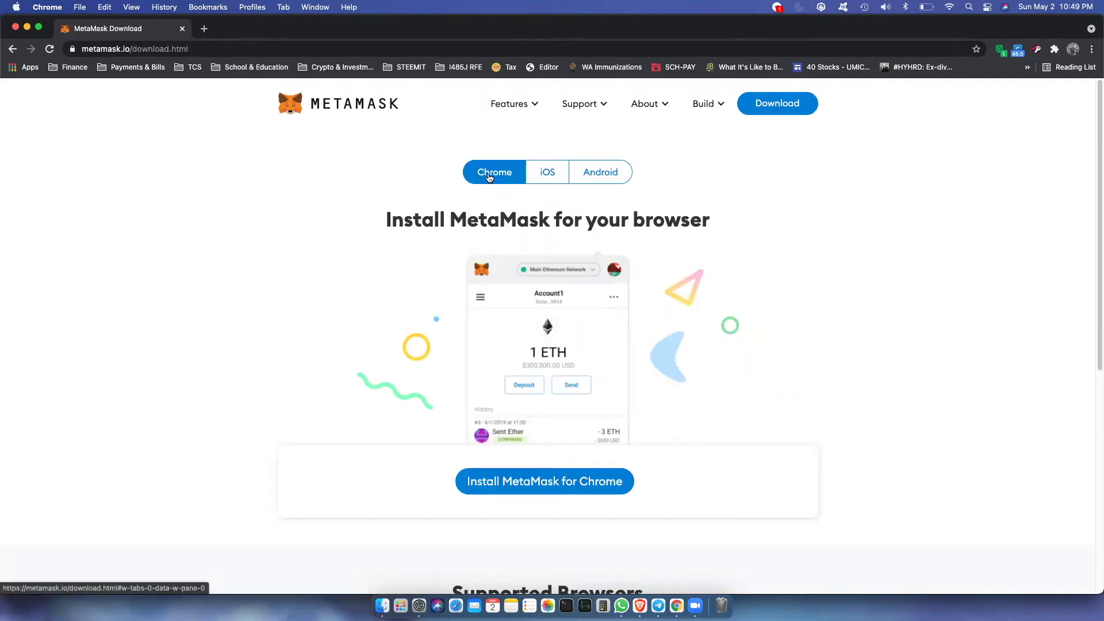
left_click(600, 176)
left_click(543, 181)
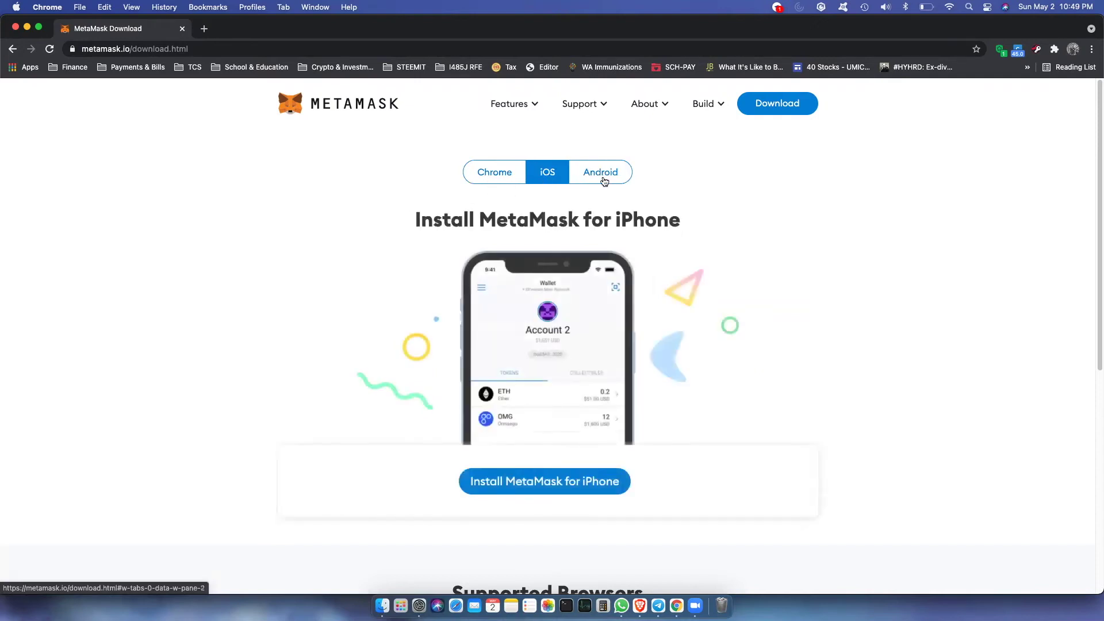
left_click(490, 176)
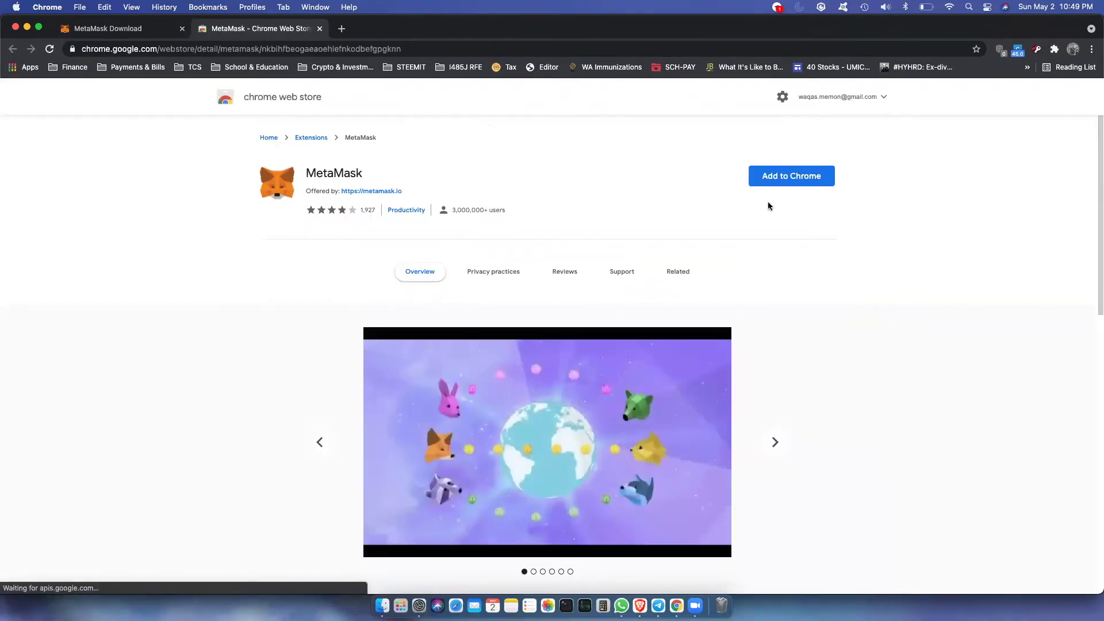
Add the MetaMask extension to Chrome and confirm the installation
left_click(773, 178)
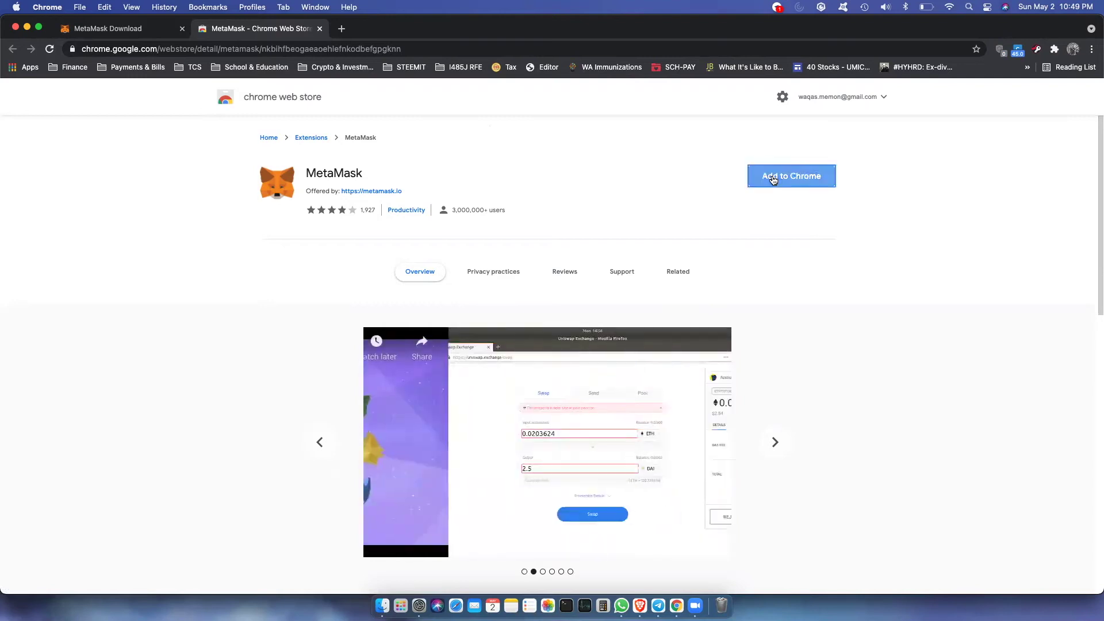
left_click(639, 355)
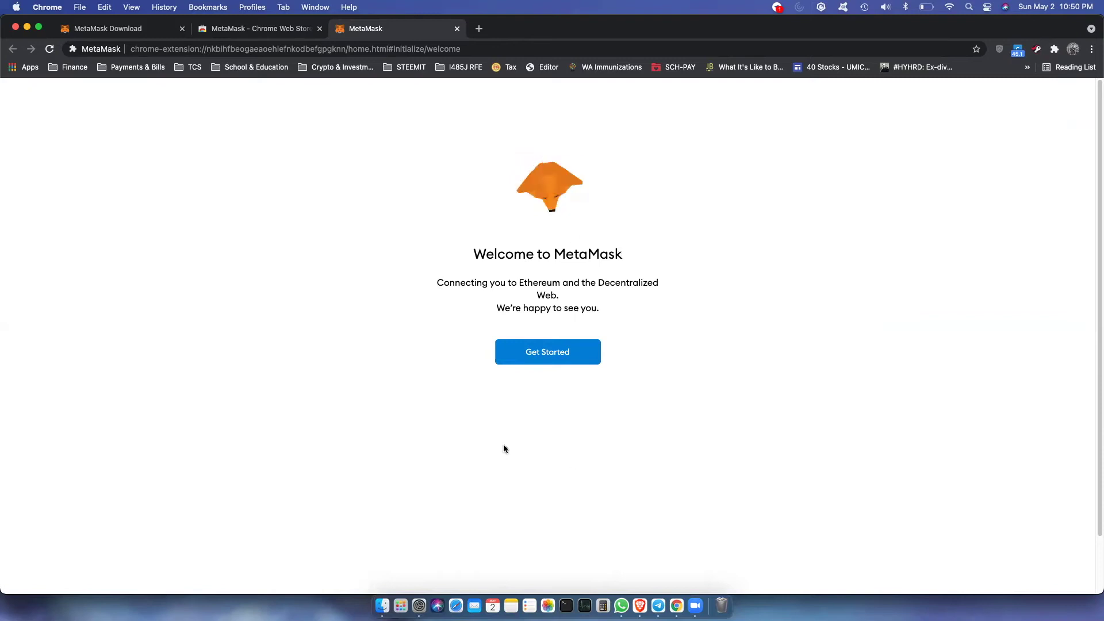
Start MetaMask setup and choose Create a Wallet instead of importing one
left_click(546, 354)
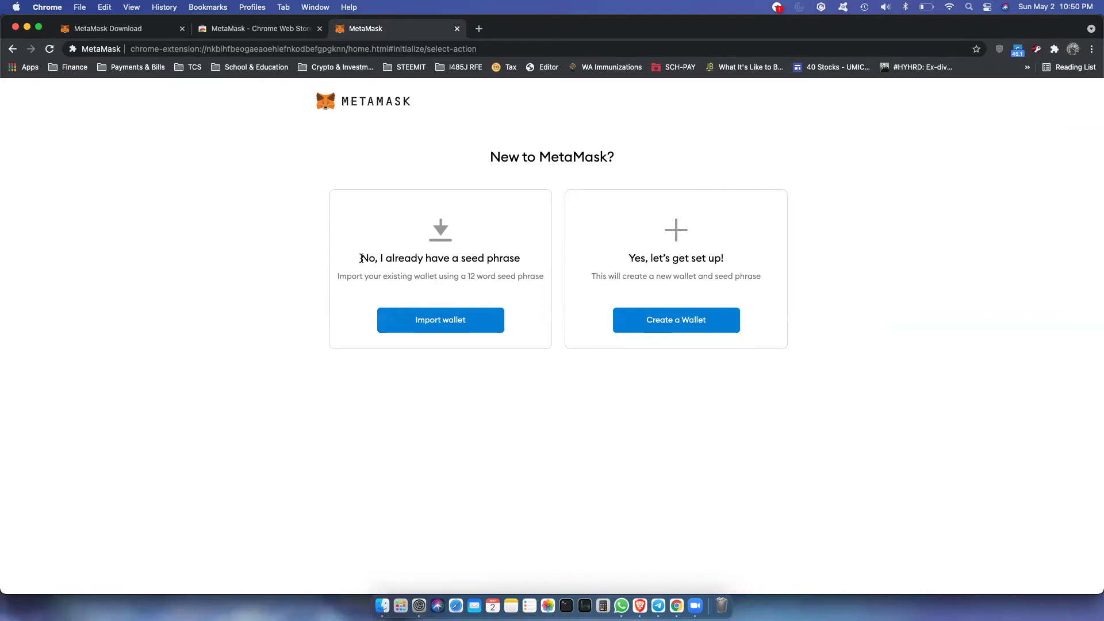
left_click_drag(362, 258, 522, 260)
left_click(536, 276)
left_click_drag(626, 261, 781, 262)
left_click(776, 270)
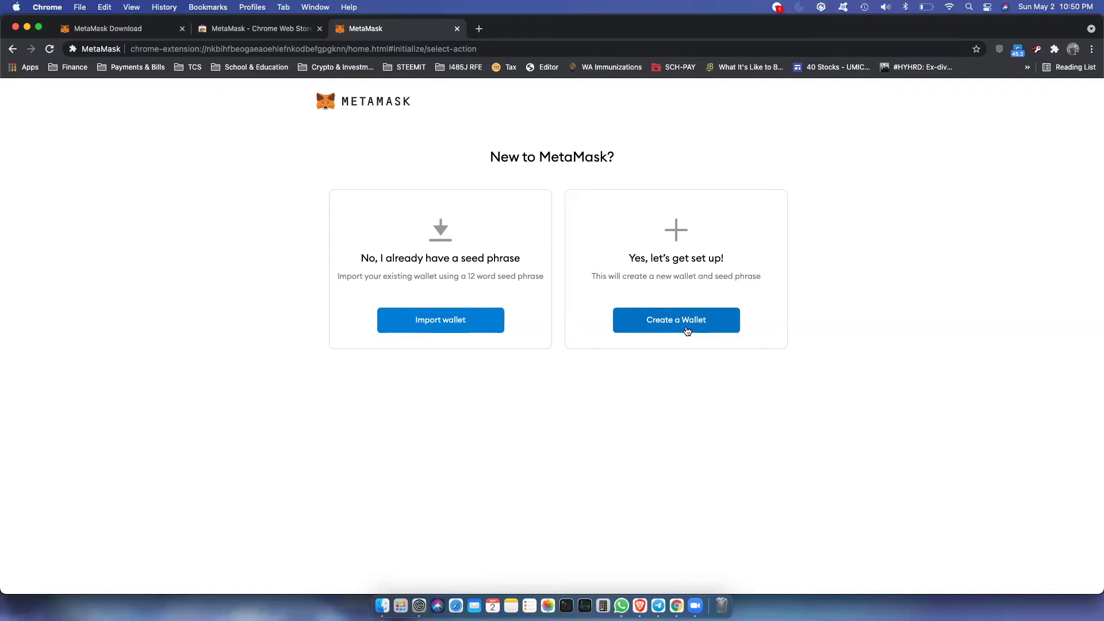
left_click(687, 331)
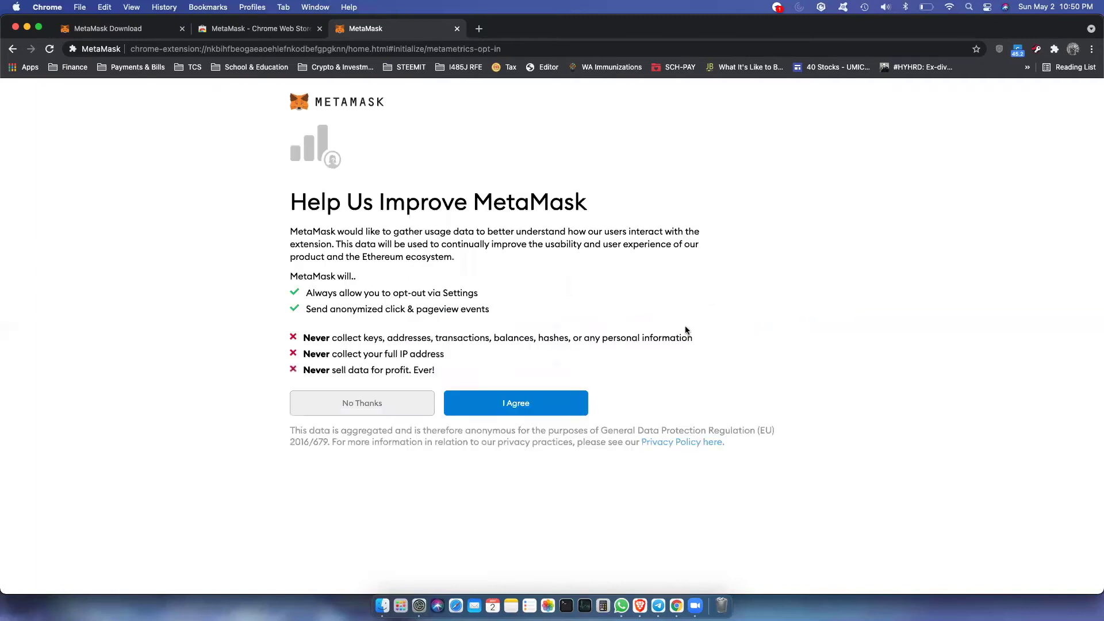
Decline usage data sharing, set and confirm a wallet password, and accept the Terms of Use
left_click(349, 414)
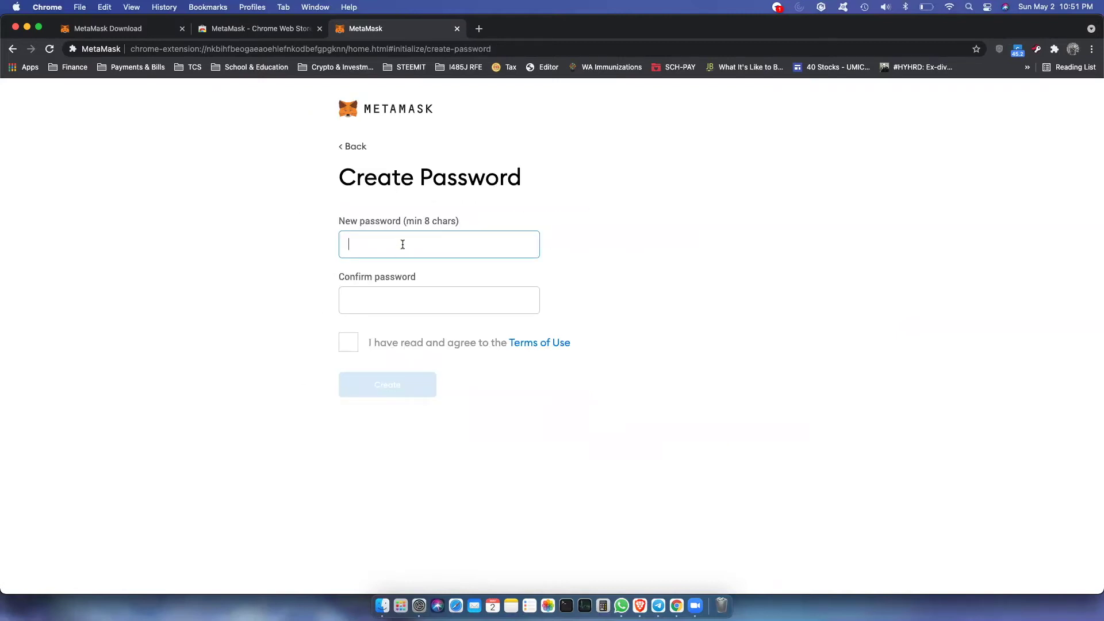
type("•••••••••••")
key("Tab")
type("•••••••••••")
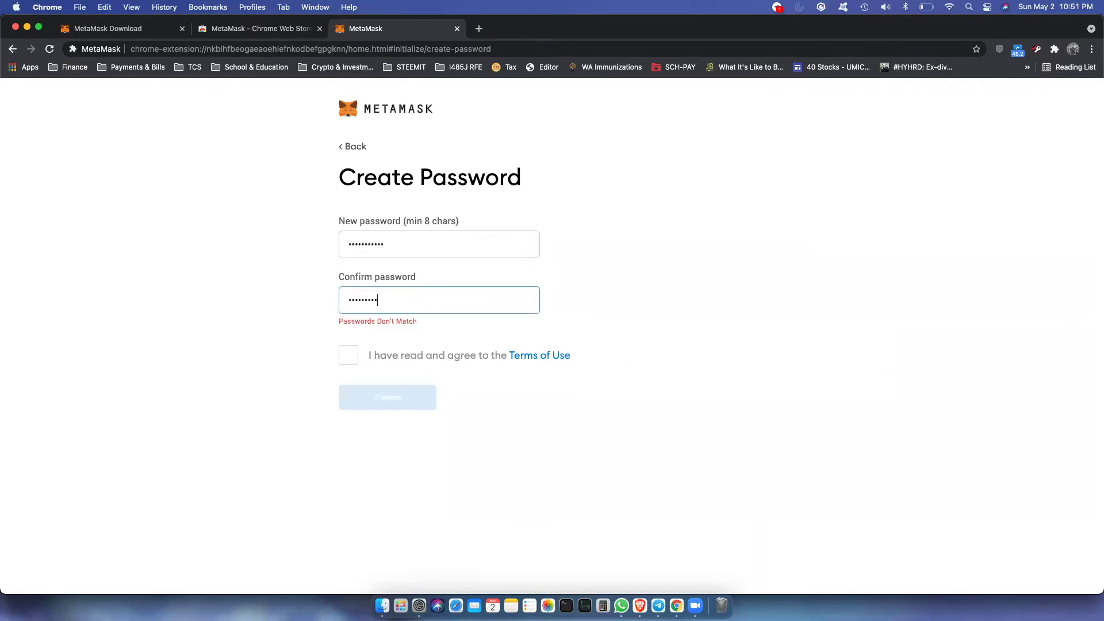
left_click(347, 342)
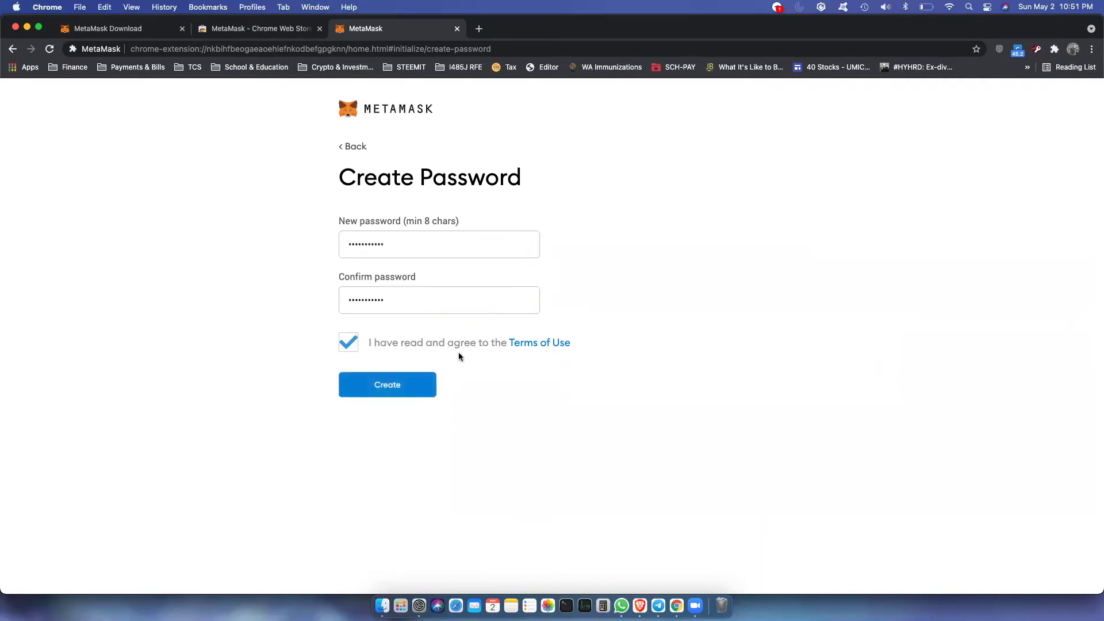
left_click(396, 389)
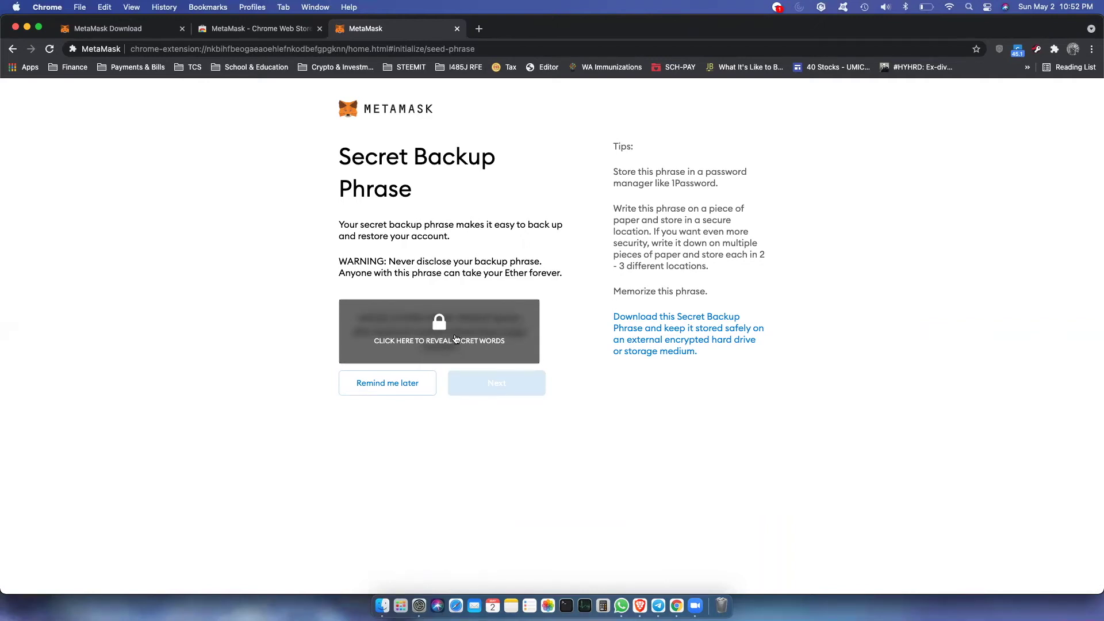
Reveal the 12-word secret backup phrase and continue to the confirmation step
left_click(456, 338)
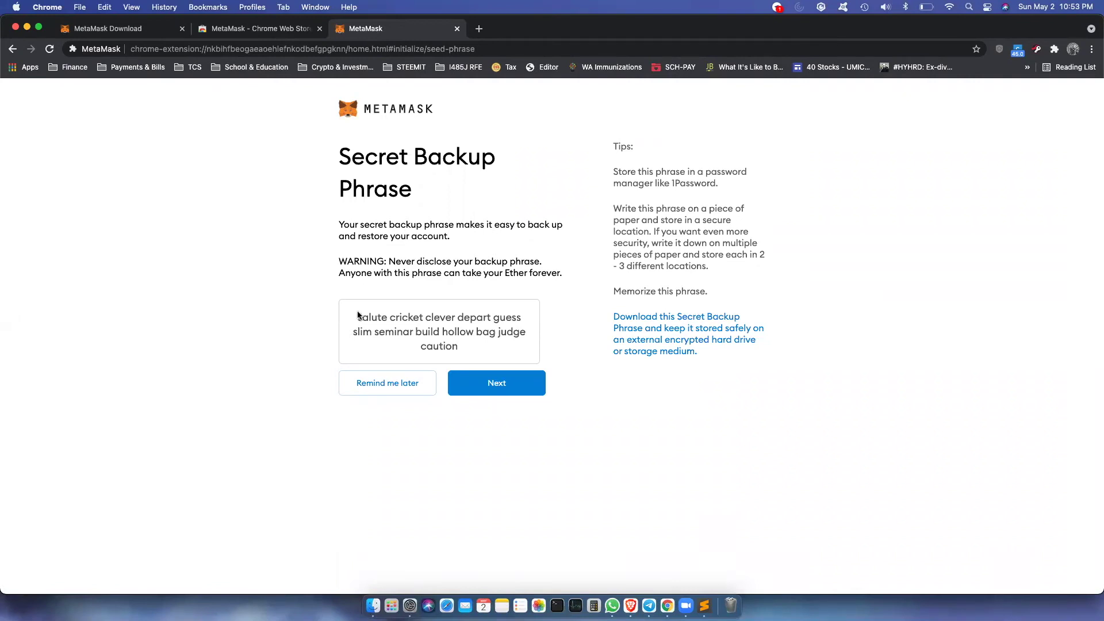
left_click_drag(358, 315, 492, 344)
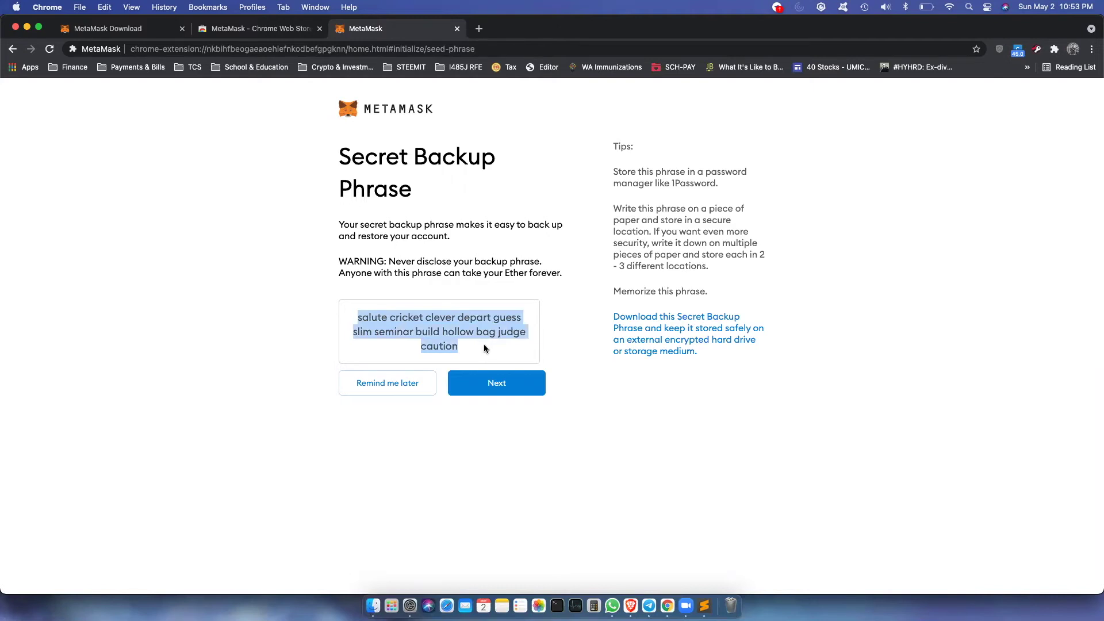
left_click(464, 317)
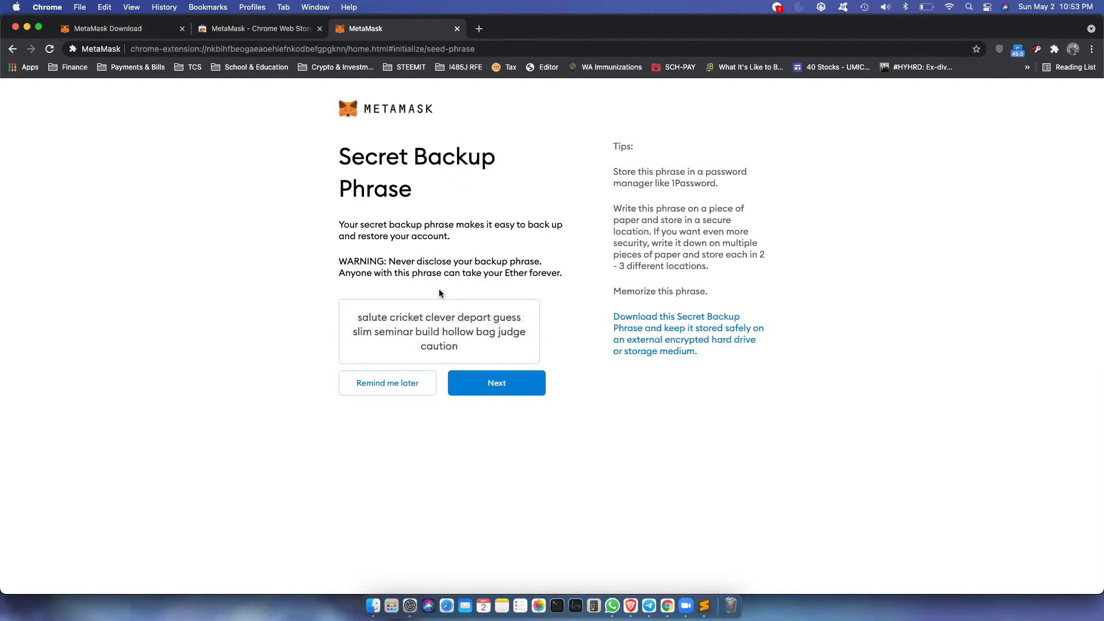
left_click(496, 390)
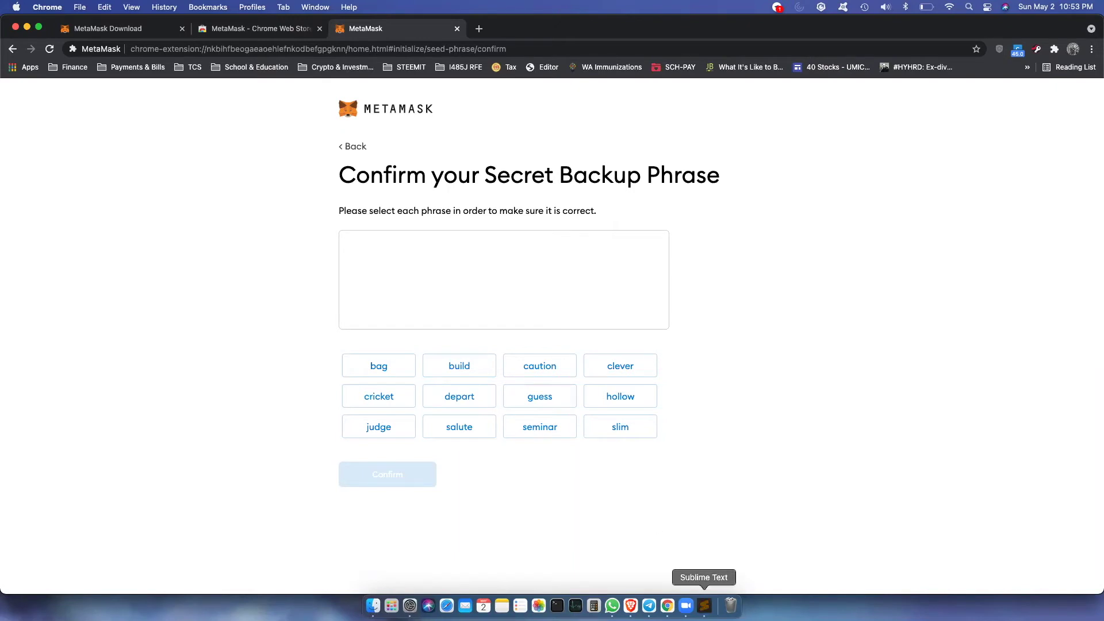
Enter the first words of the phrase in order from the saved copy, fixing the second slot
left_click(703, 603)
left_click_drag(553, 193, 871, 201)
left_click(468, 432)
left_click(468, 432)
left_click(704, 605)
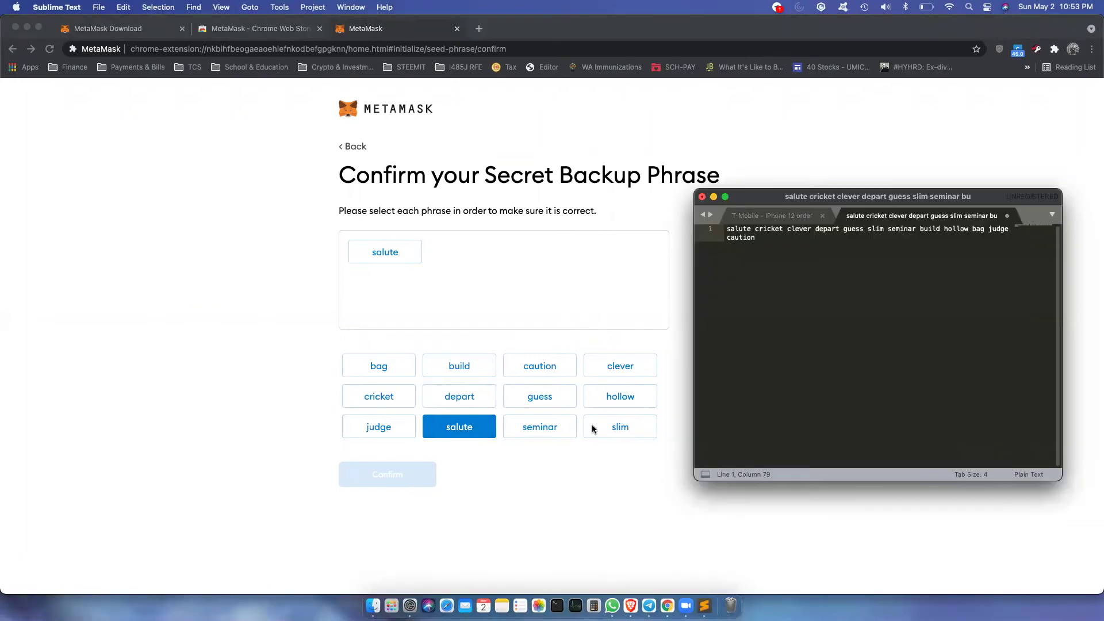
left_click(608, 370)
left_click(608, 371)
left_click(460, 397)
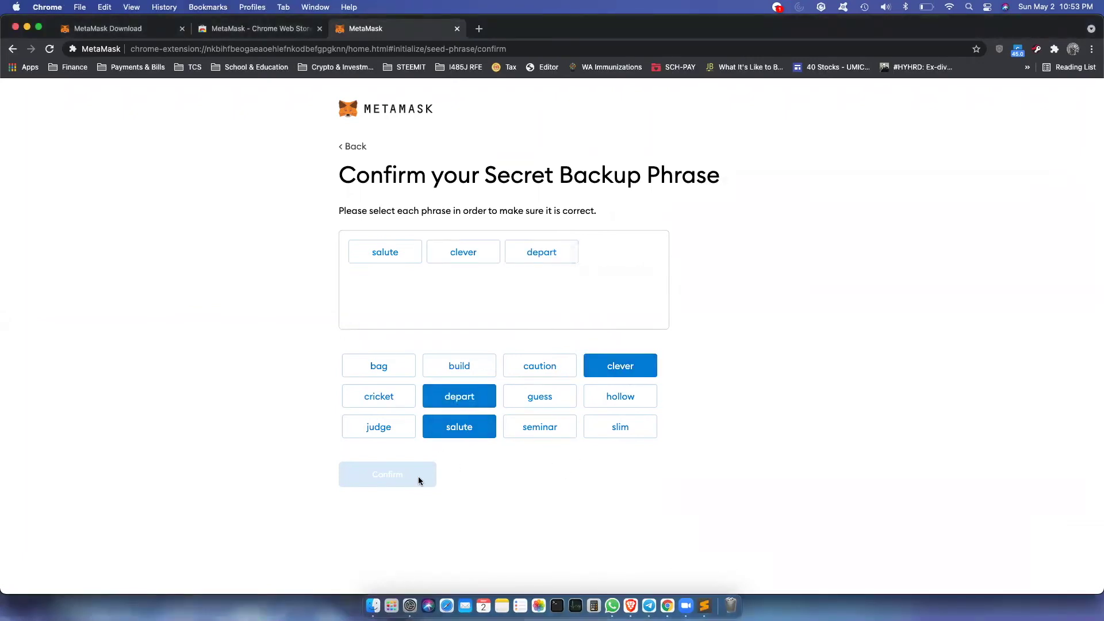
left_click_drag(379, 399, 466, 253)
Enter the remaining backup phrase words in their original order from the saved copy
left_click(703, 604)
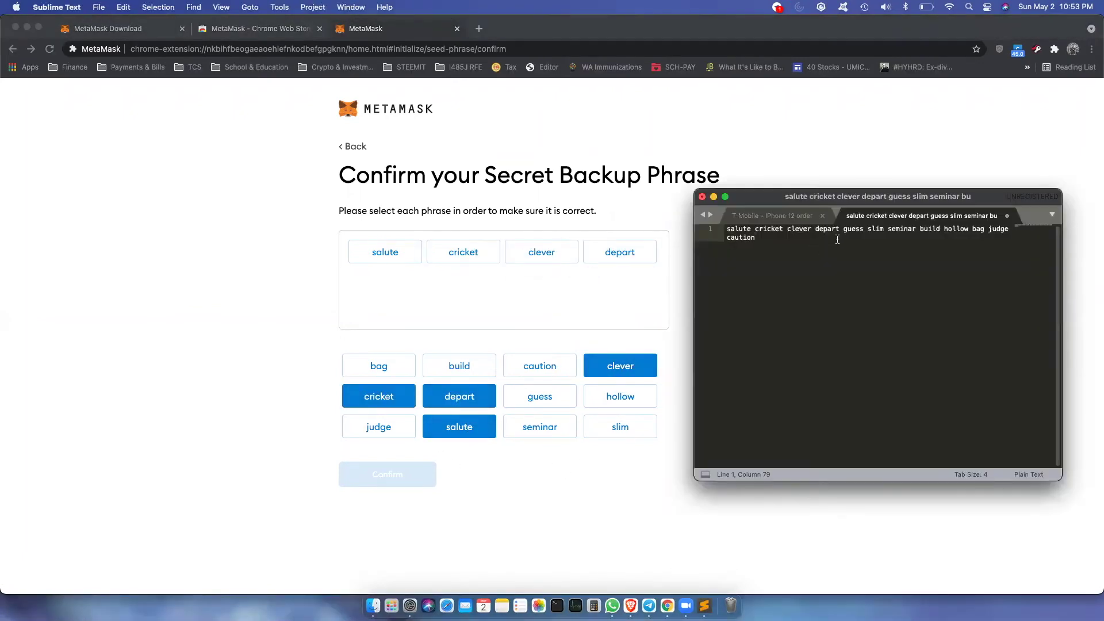
left_click(443, 338)
left_click(539, 396)
left_click(620, 426)
left_click(540, 426)
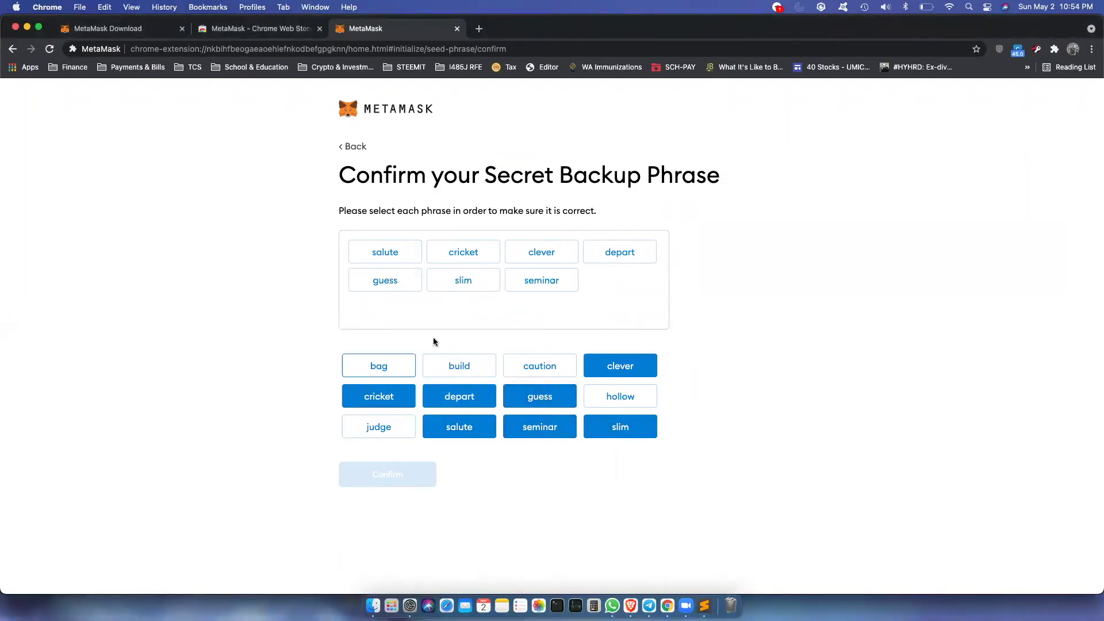
left_click(459, 365)
left_click(704, 605)
left_click(294, 353)
left_click(620, 396)
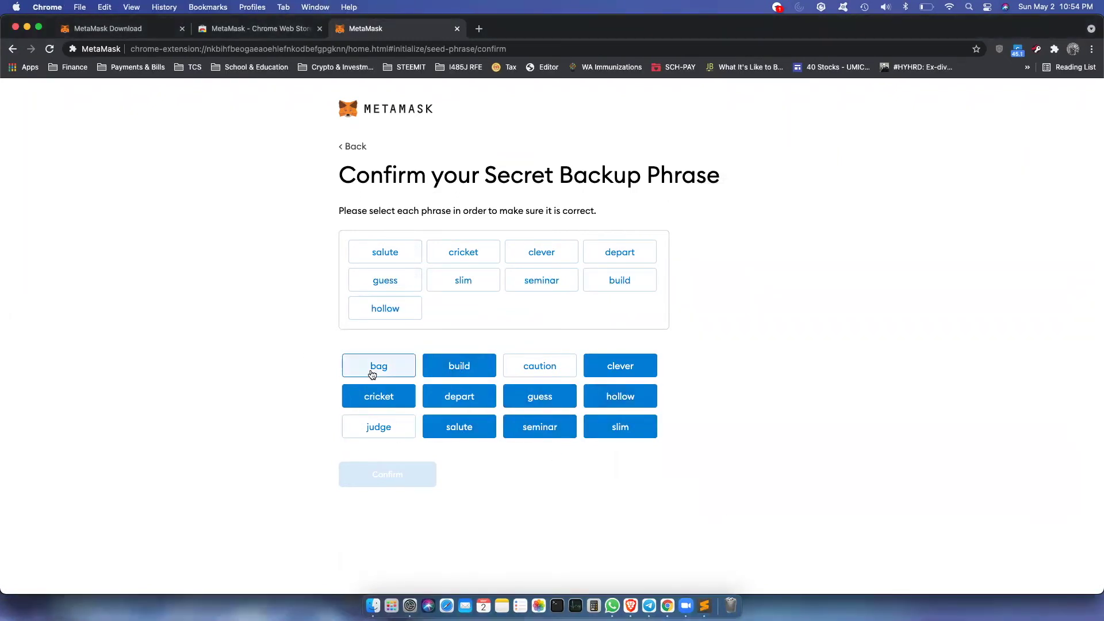
left_click(378, 366)
left_click(378, 426)
left_click(539, 365)
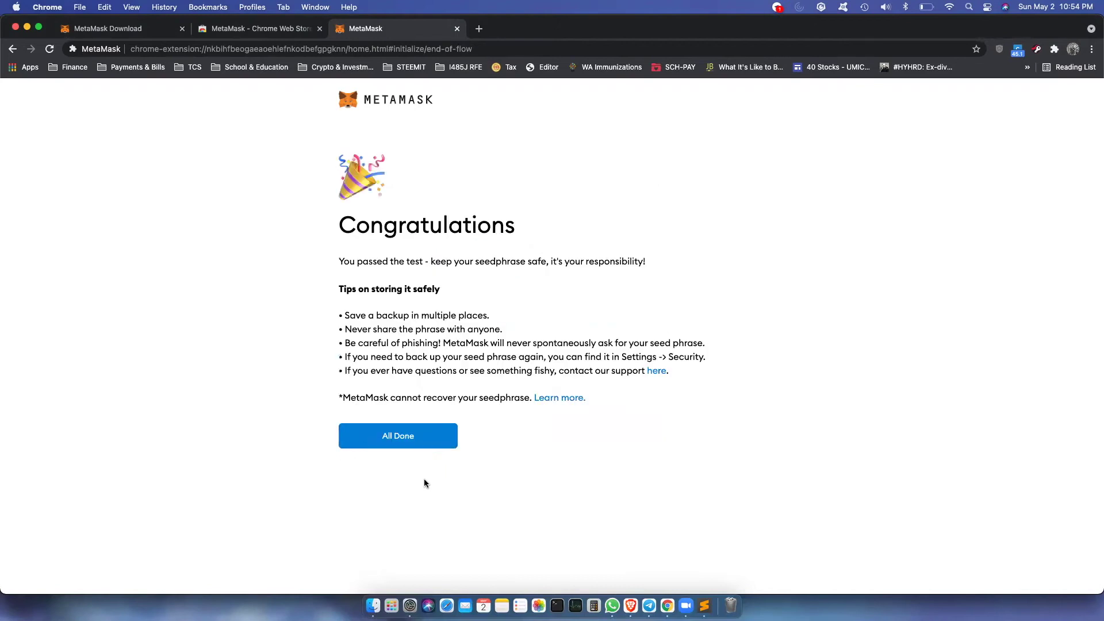
Finish wallet setup with All Done and start swapping from the Token swapping popup
left_click(431, 436)
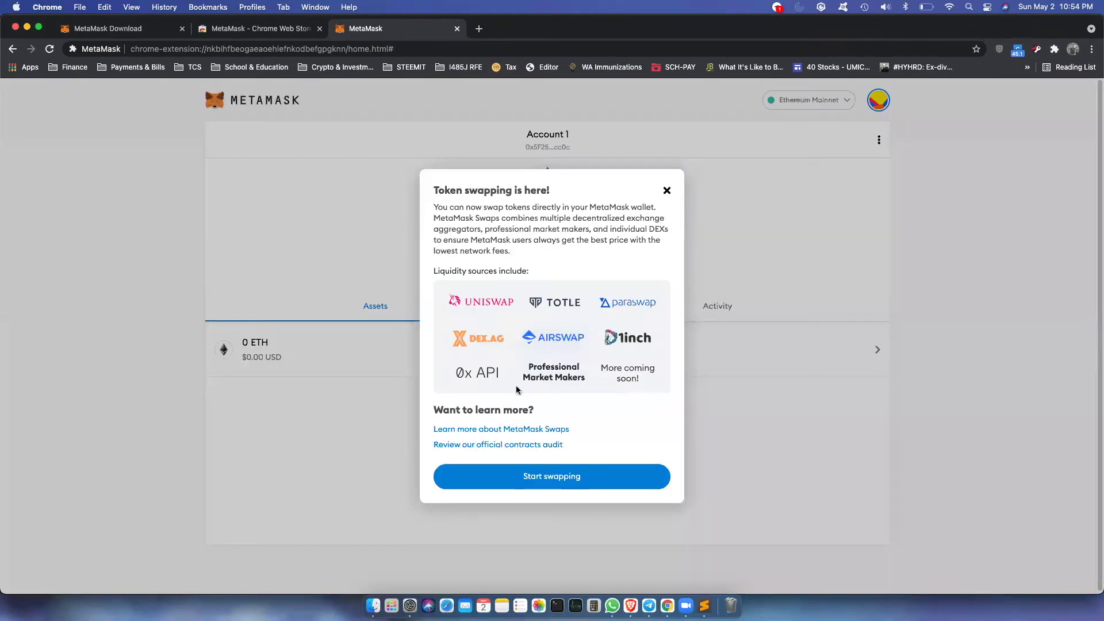
left_click(555, 482)
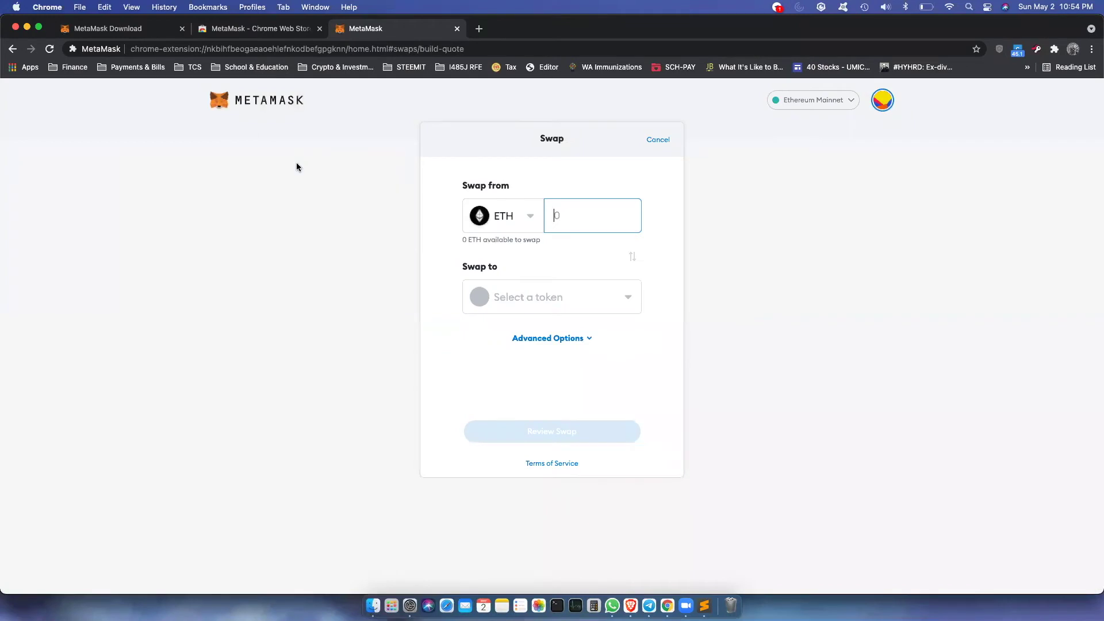
left_click(753, 248)
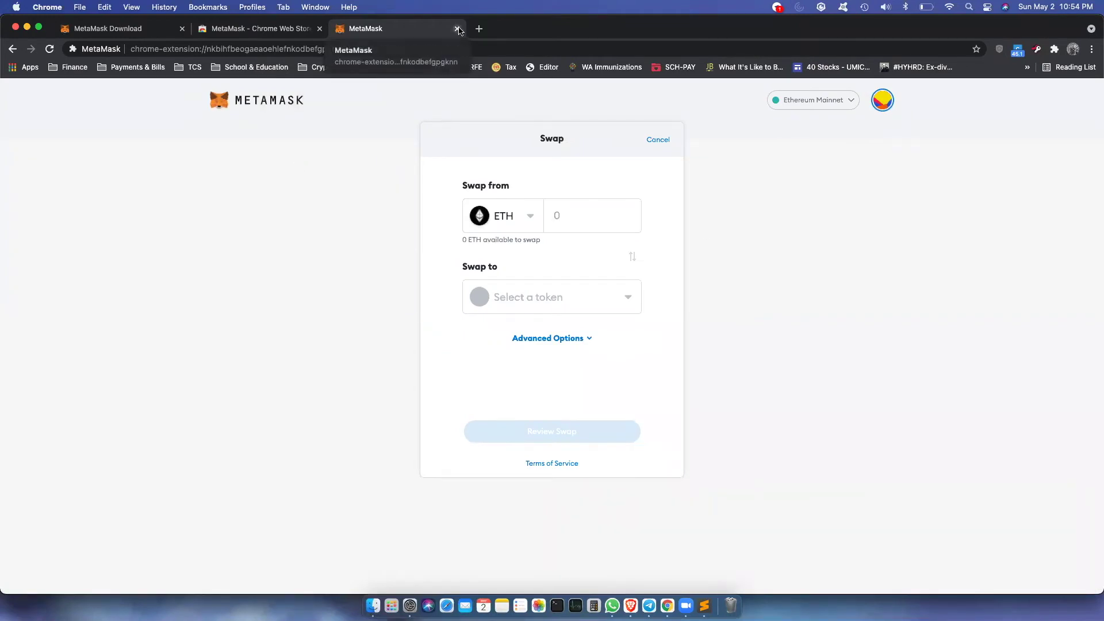
Close the download tab, pin MetaMask in Chrome's extensions menu, and open the Account 1 wallet popup
left_click(457, 29)
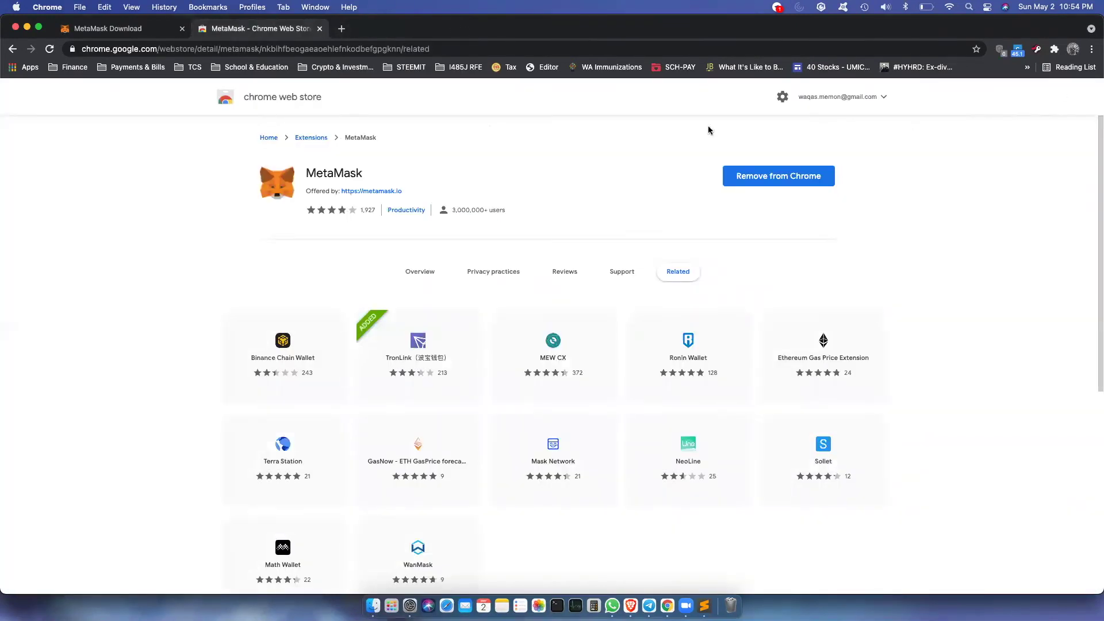
left_click(1054, 50)
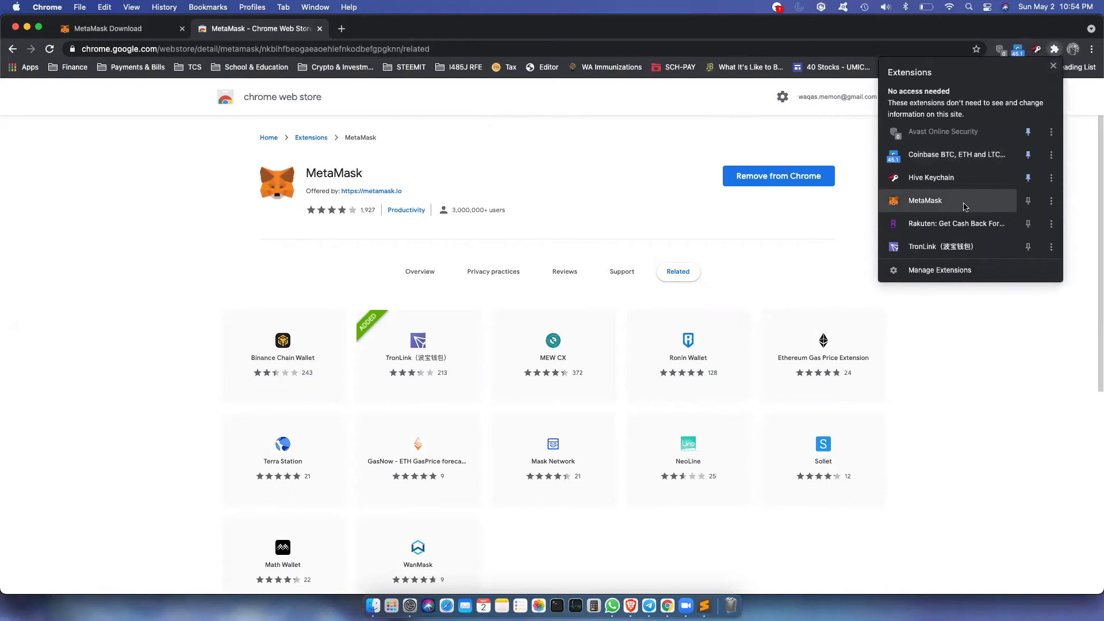
left_click(1027, 201)
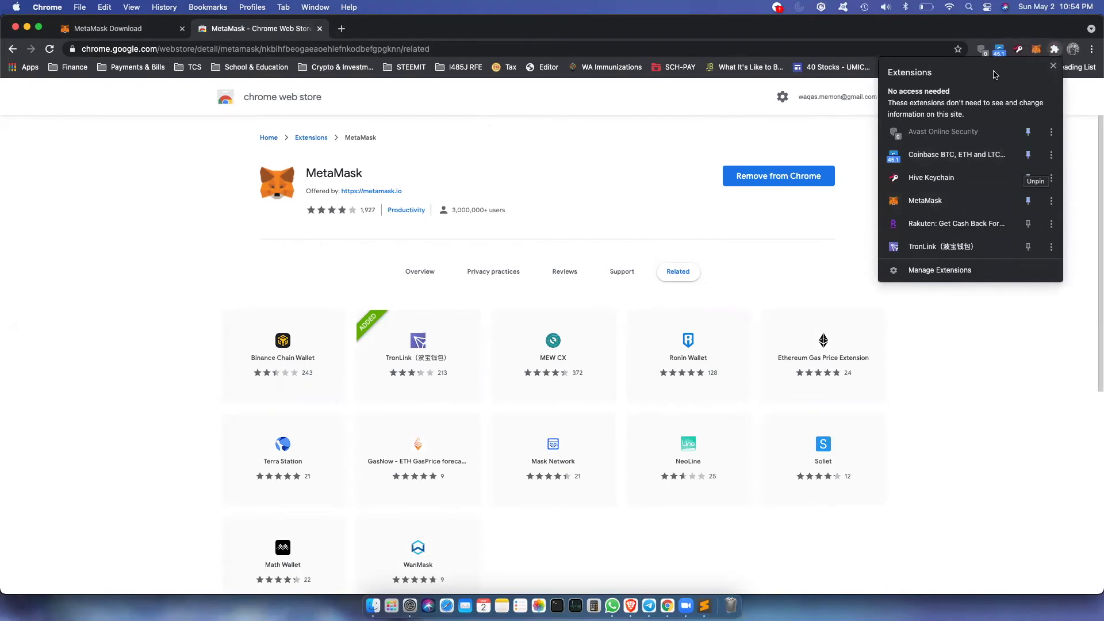
left_click(1055, 51)
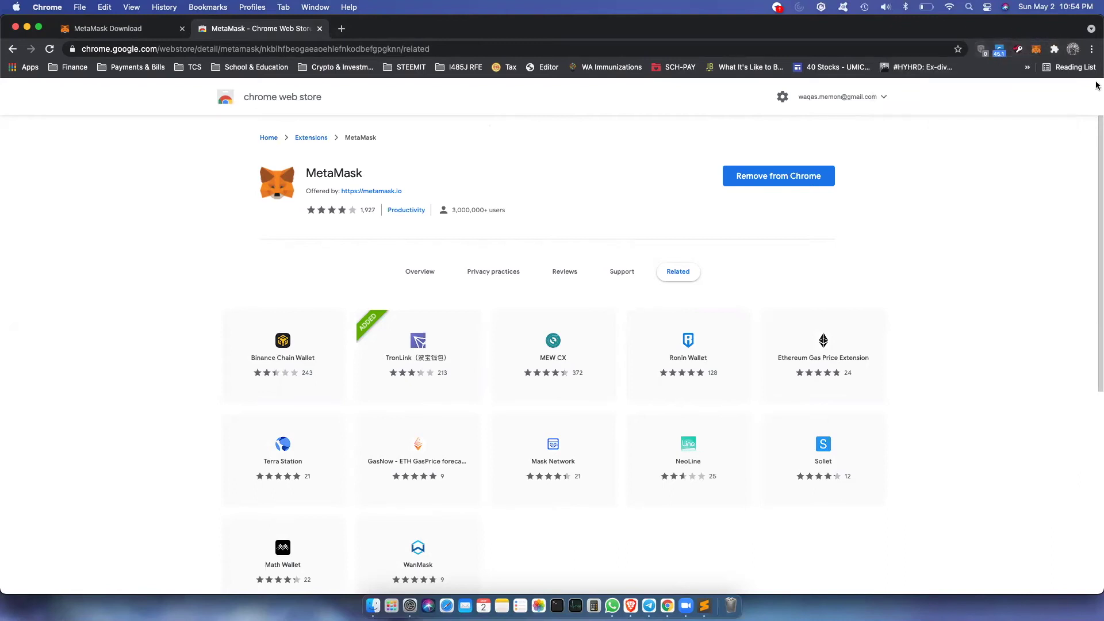
left_click(1036, 50)
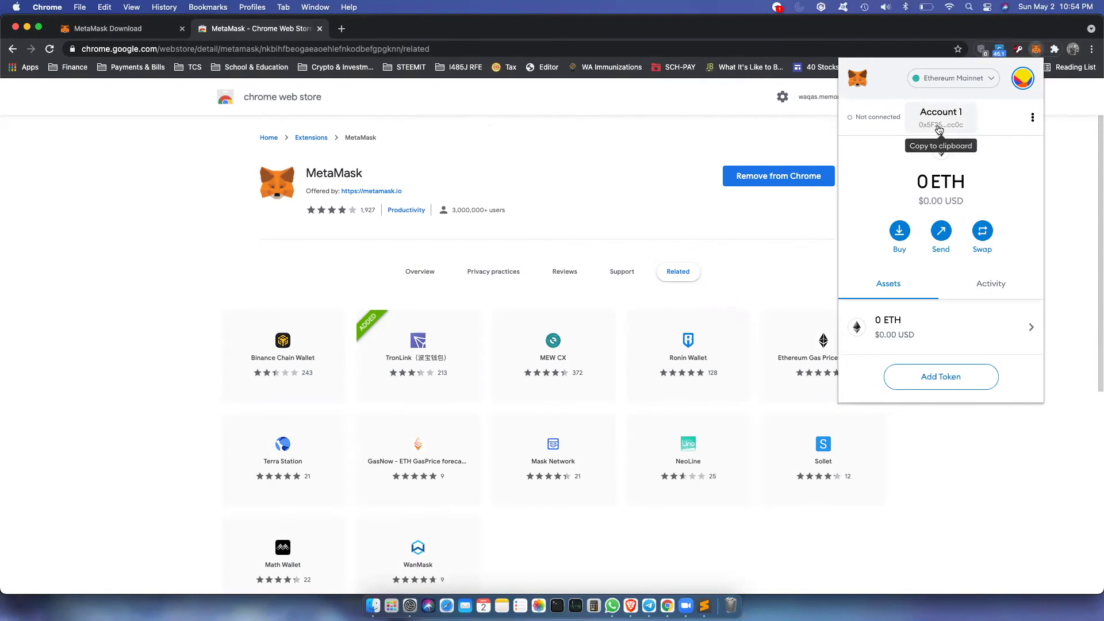
left_click(937, 128)
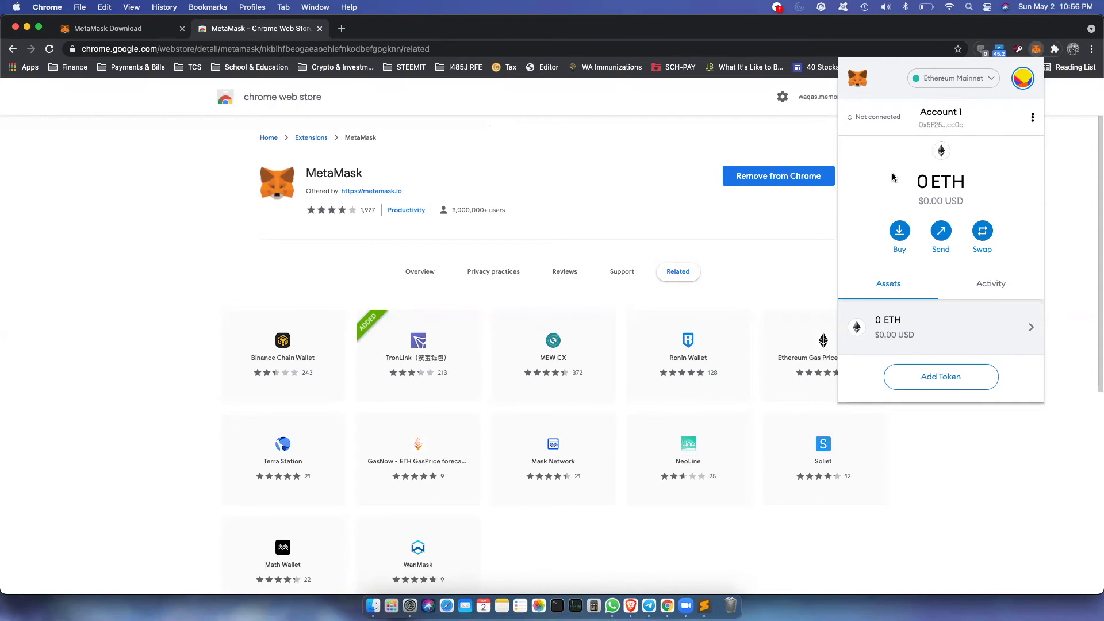
Choose Custom RPC from the network dropdown and go through the form's currency symbol and block explorer fields
left_click(995, 83)
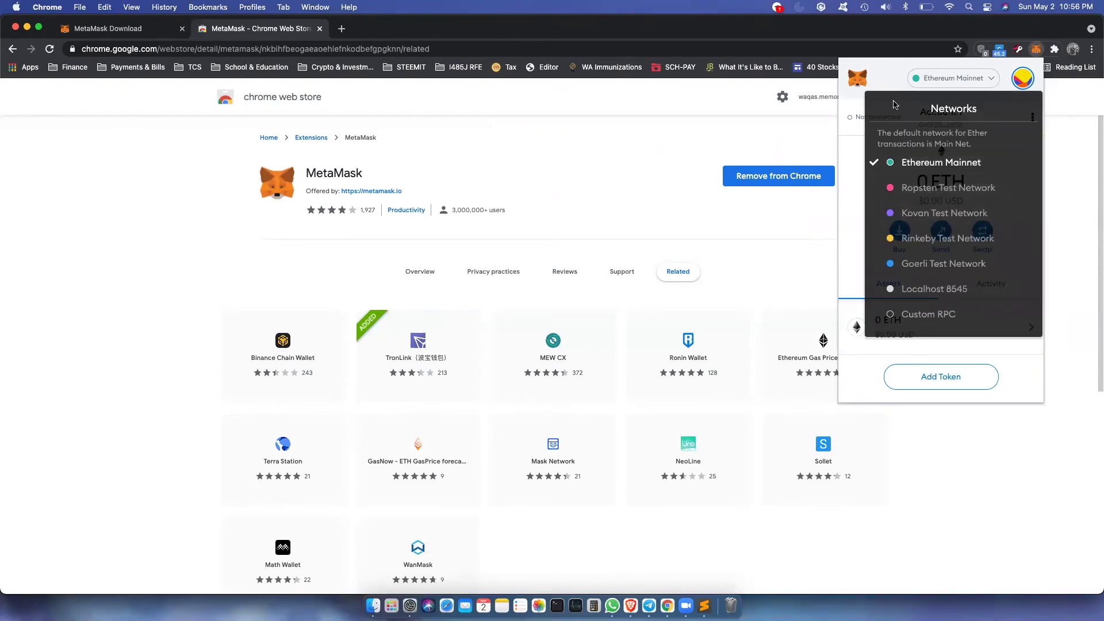
left_click(895, 65)
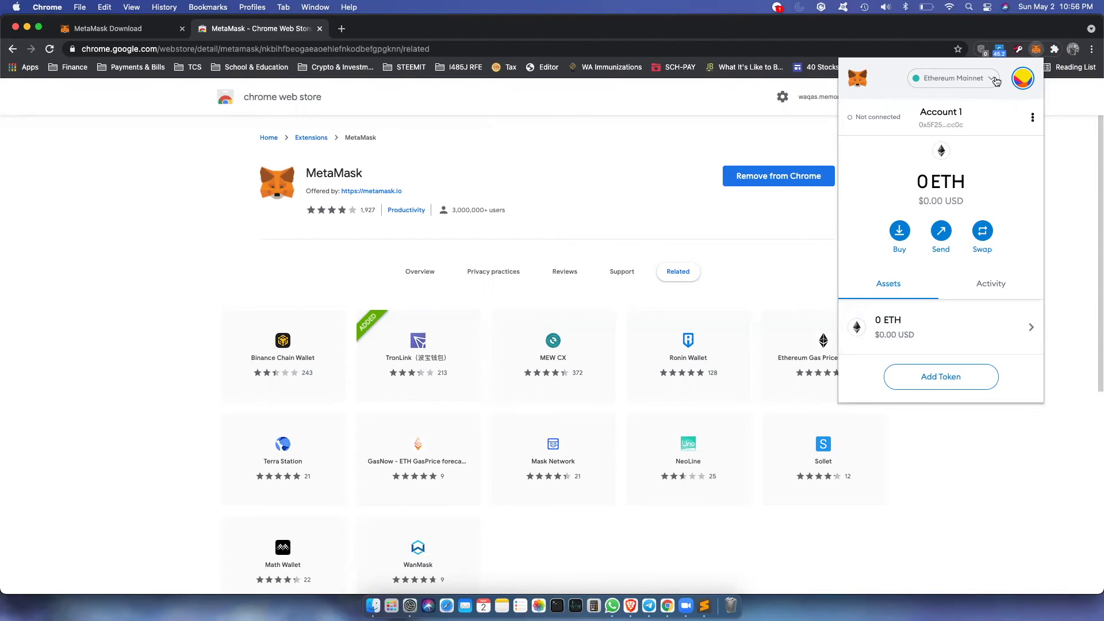
left_click(996, 81)
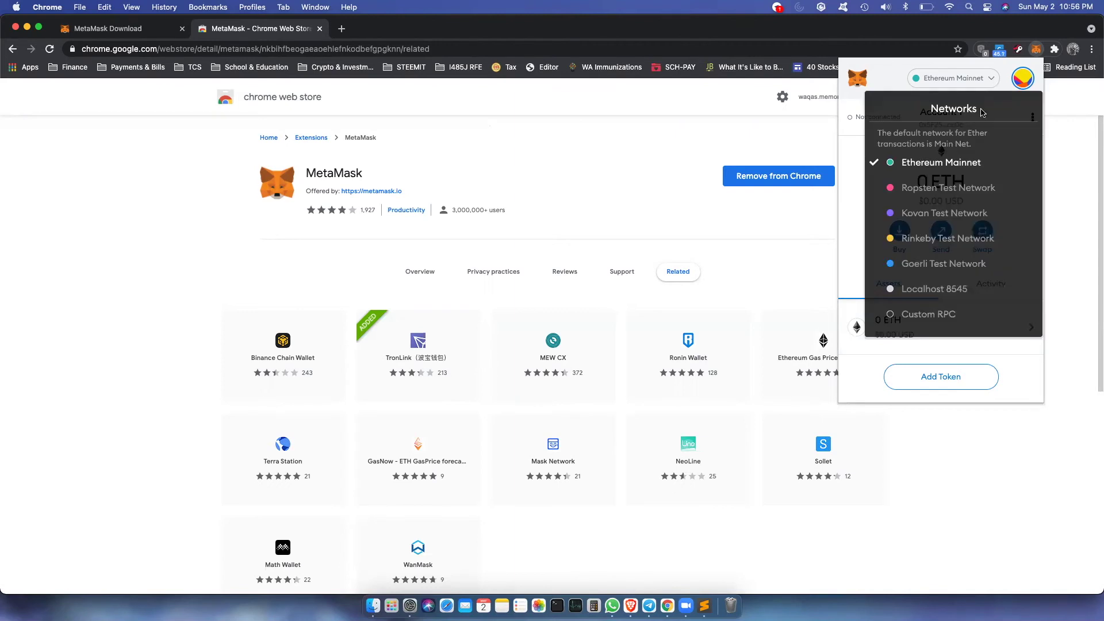
left_click(930, 319)
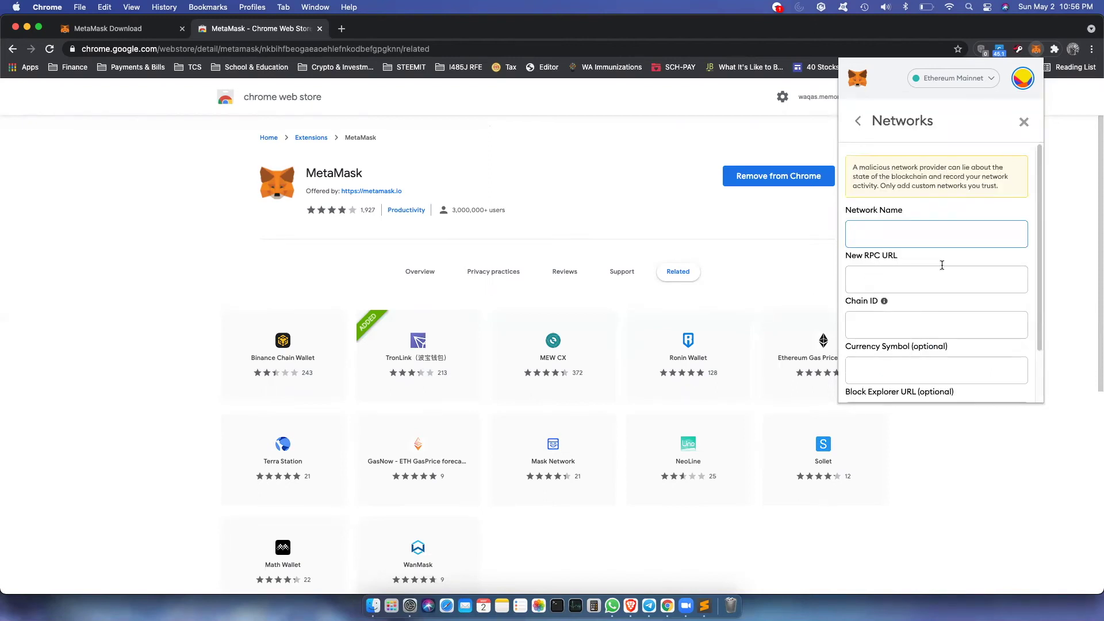
left_click_drag(1040, 221, 1047, 260)
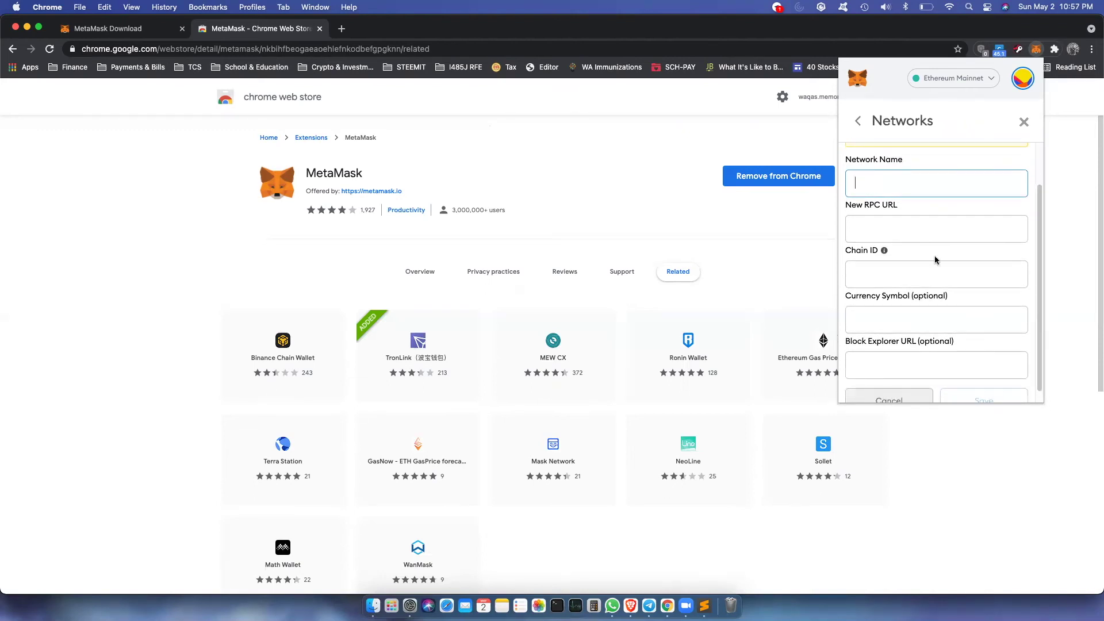
left_click(890, 311)
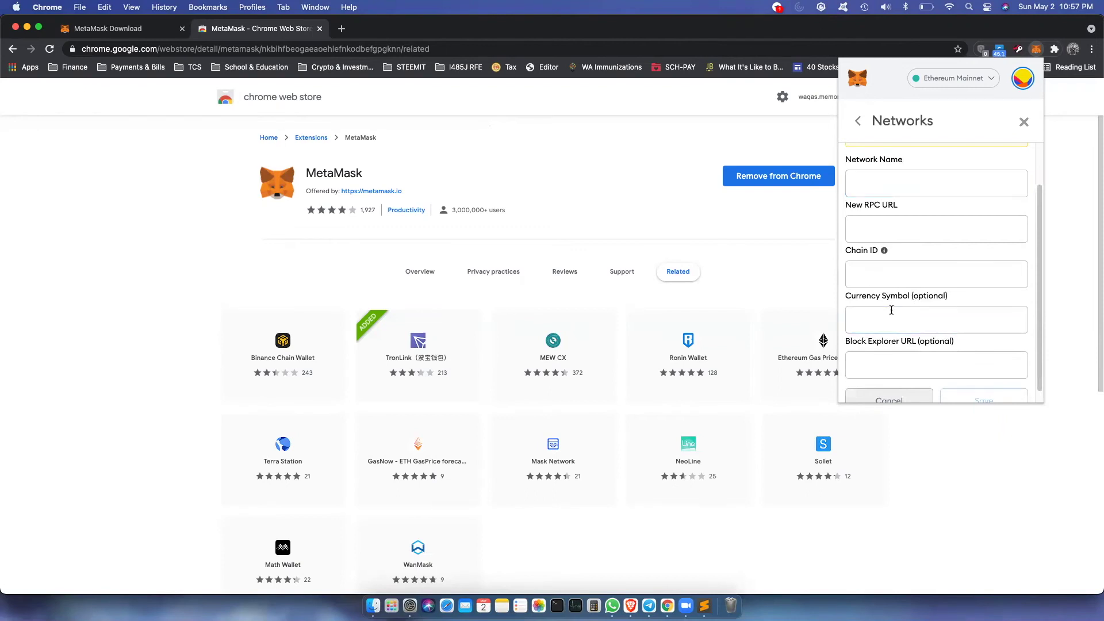
left_click(904, 358)
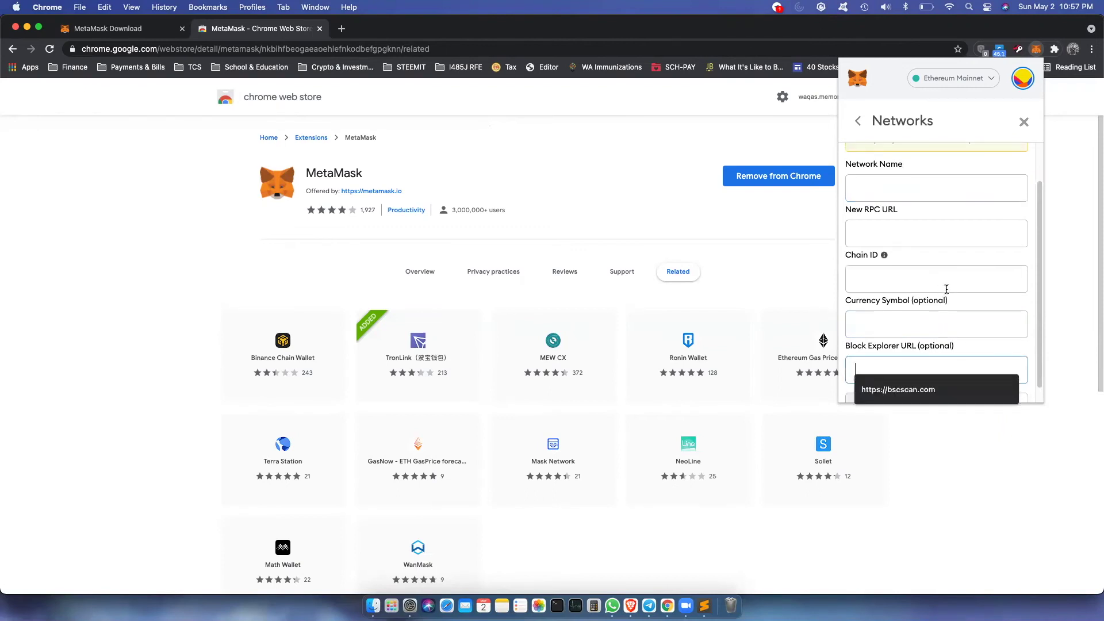
scroll(946, 289, "down", 1)
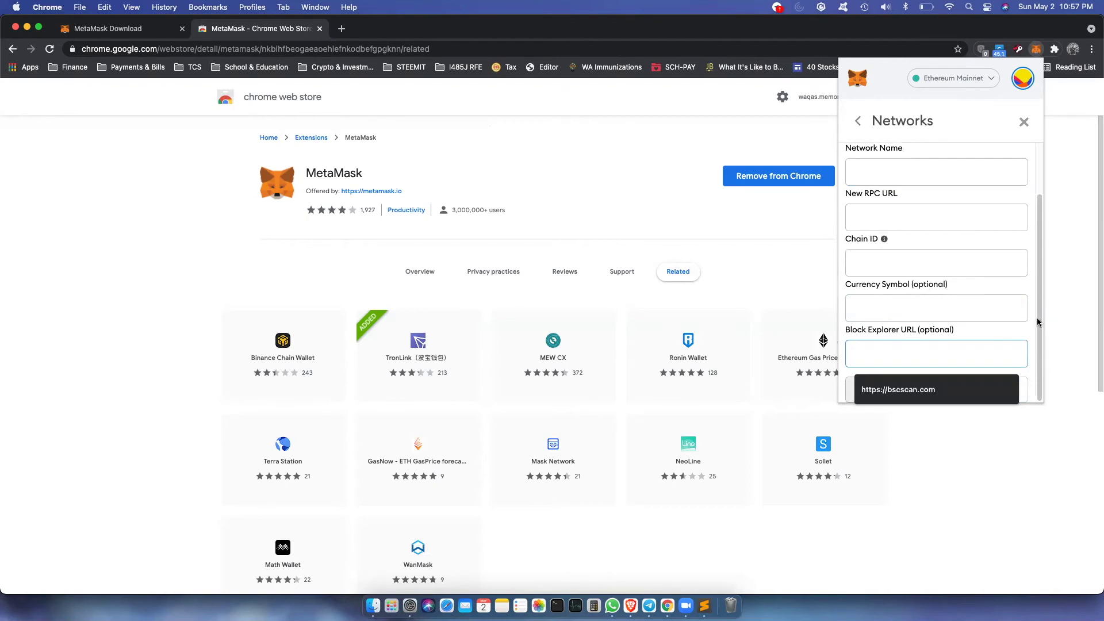
key("Escape")
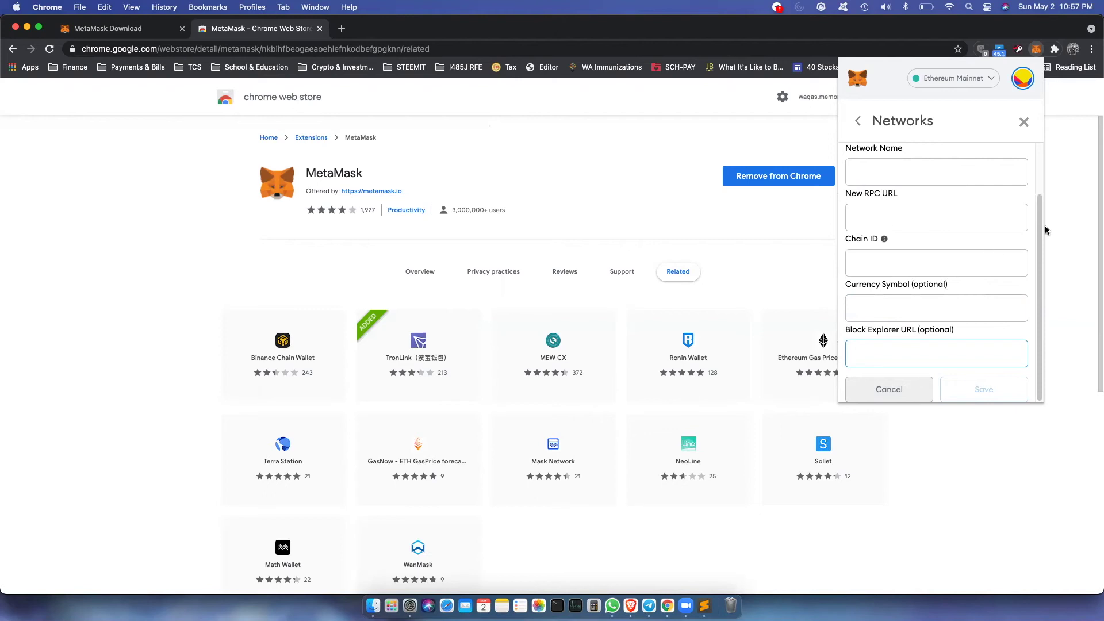
mouse_move(1037, 221)
left_mouse_down()
mouse_move(1037, 190)
mouse_move(1037, 221)
left_mouse_up()
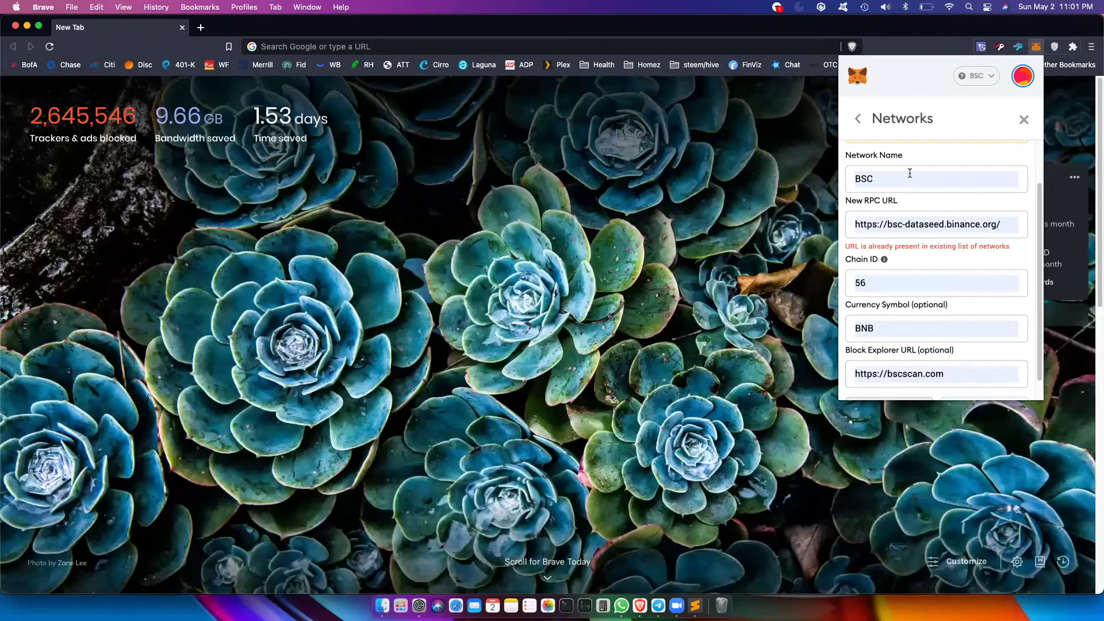
Inspect the network name BSC and its Binance RPC URL in the network form
left_click(910, 174)
left_click_drag(911, 174, 848, 170)
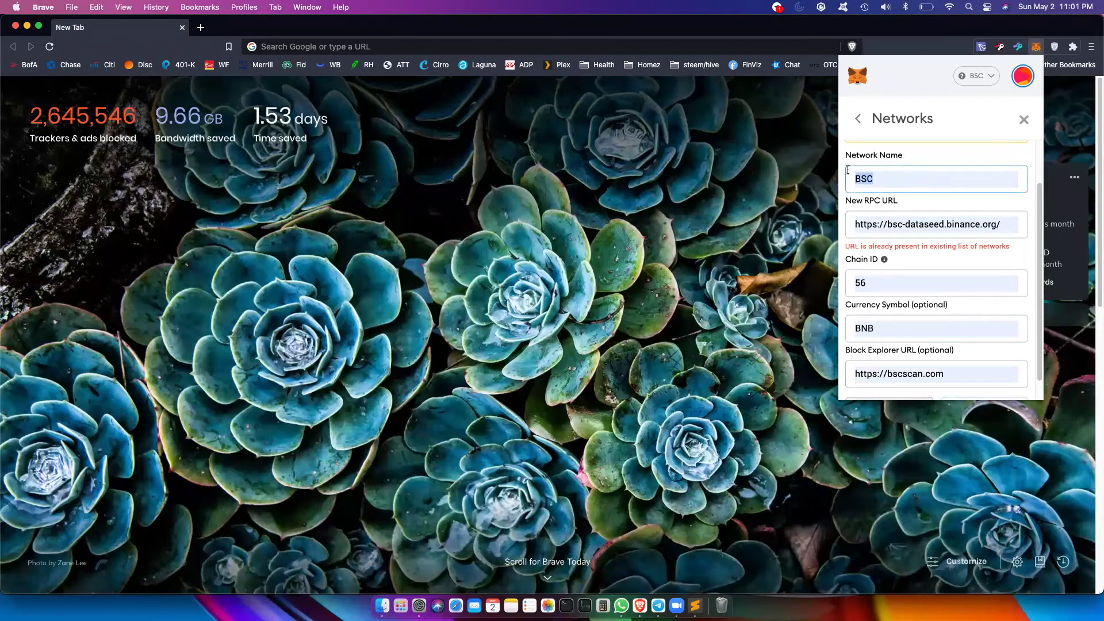
left_click(895, 180)
left_click_drag(881, 224, 916, 232)
left_click(874, 222)
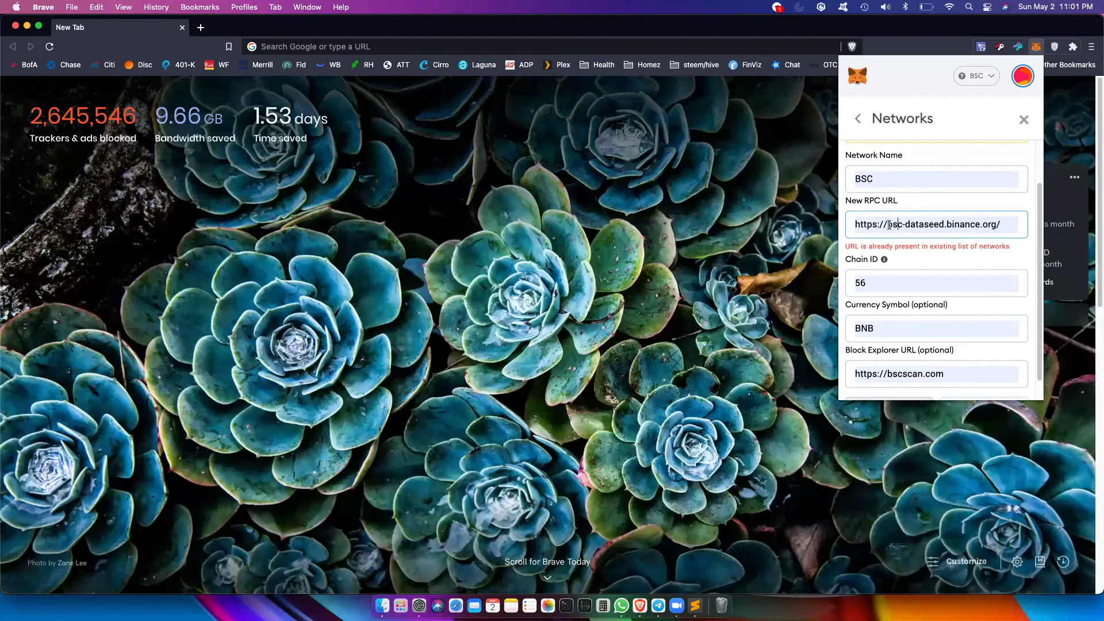
left_click_drag(888, 225, 907, 224)
left_click(913, 225)
left_click(950, 224)
Check Chain ID 56, symbol BNB, the block explorer URL and the URL-already-present error, then leave the form
left_click(917, 283)
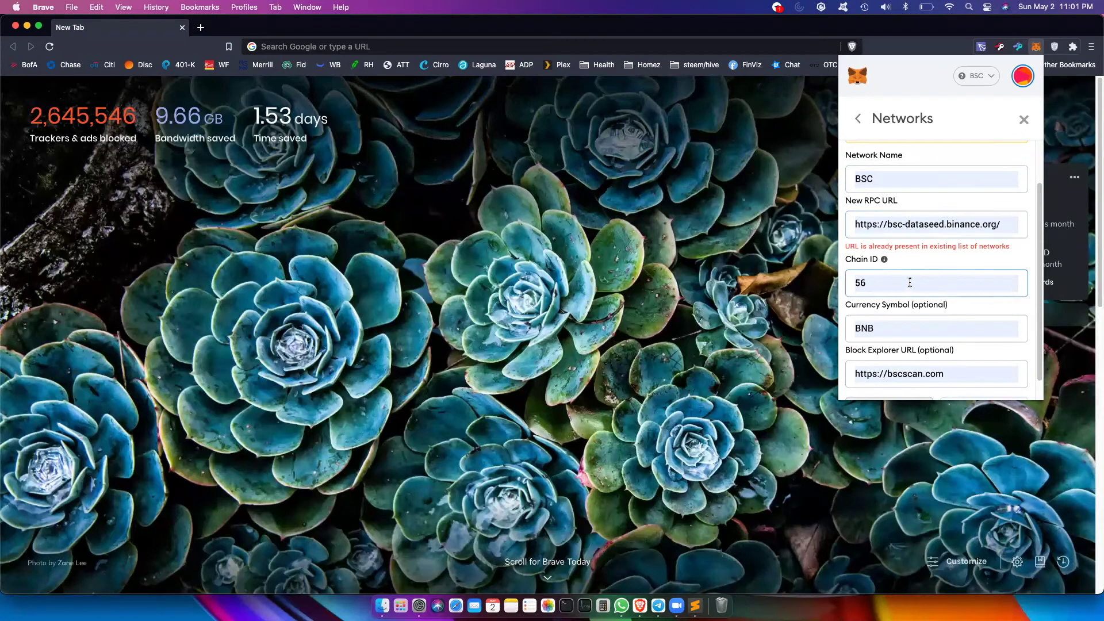
left_click(883, 333)
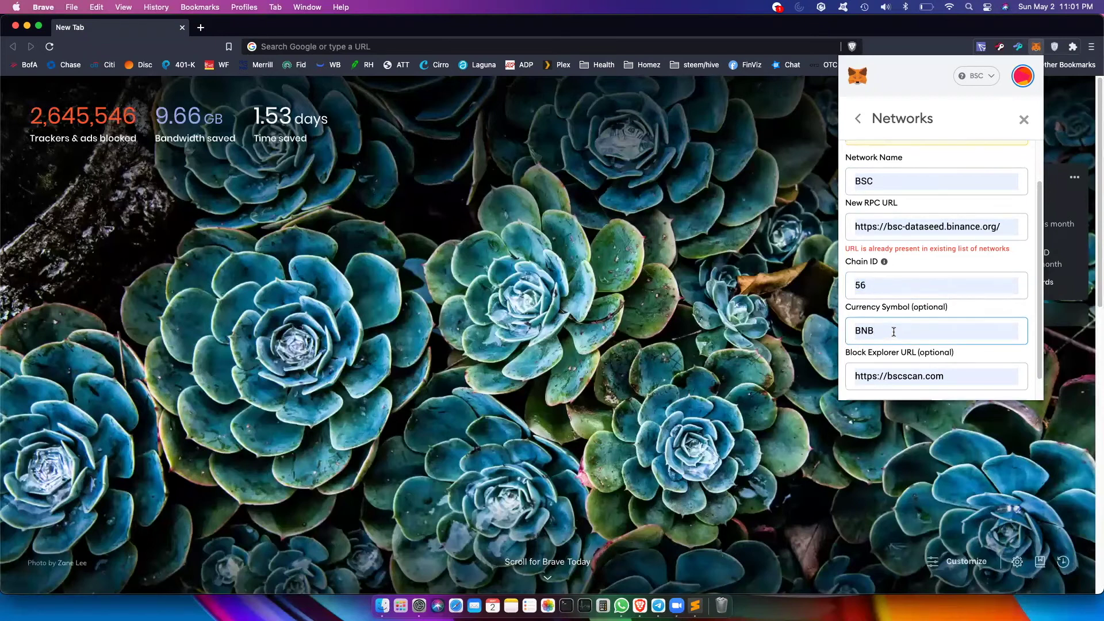
scroll(893, 332, "down", 1)
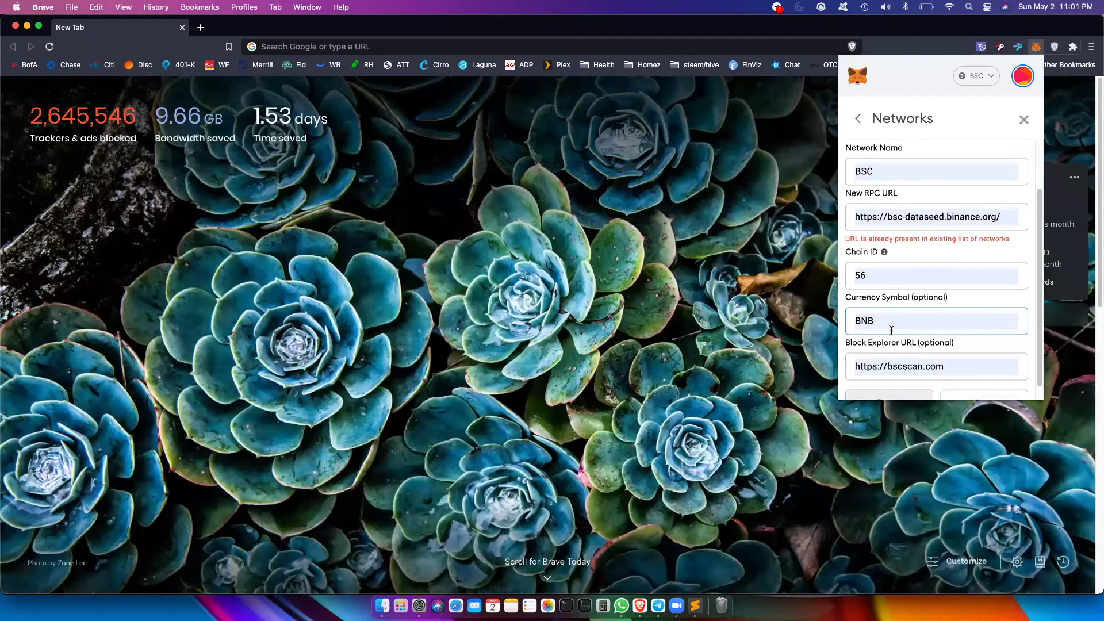
triple_click(874, 361)
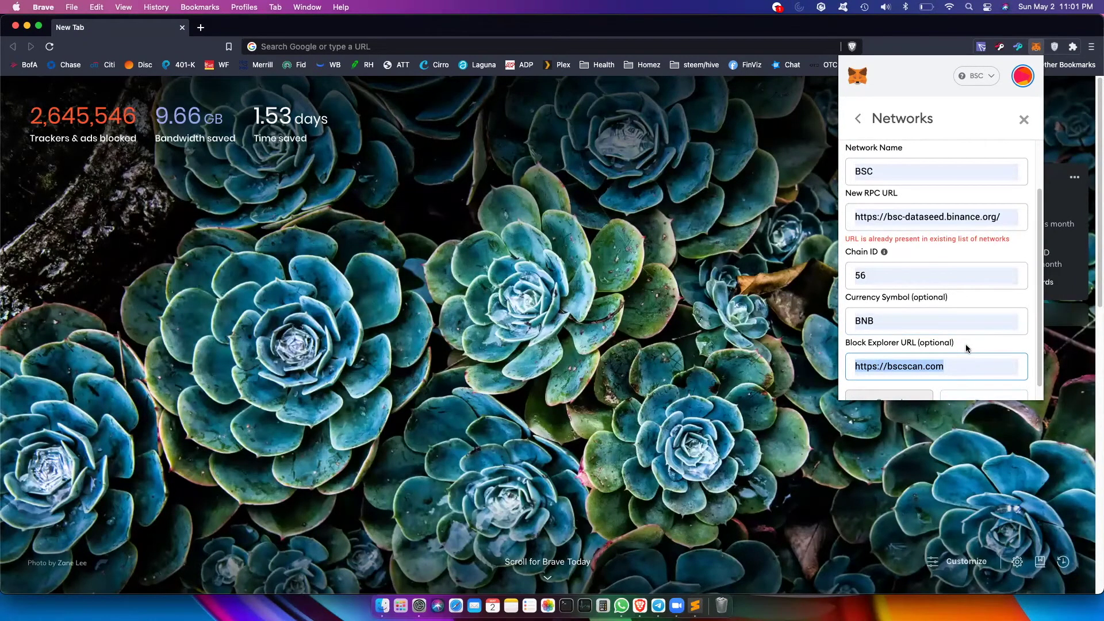
scroll(970, 345, "down", 1)
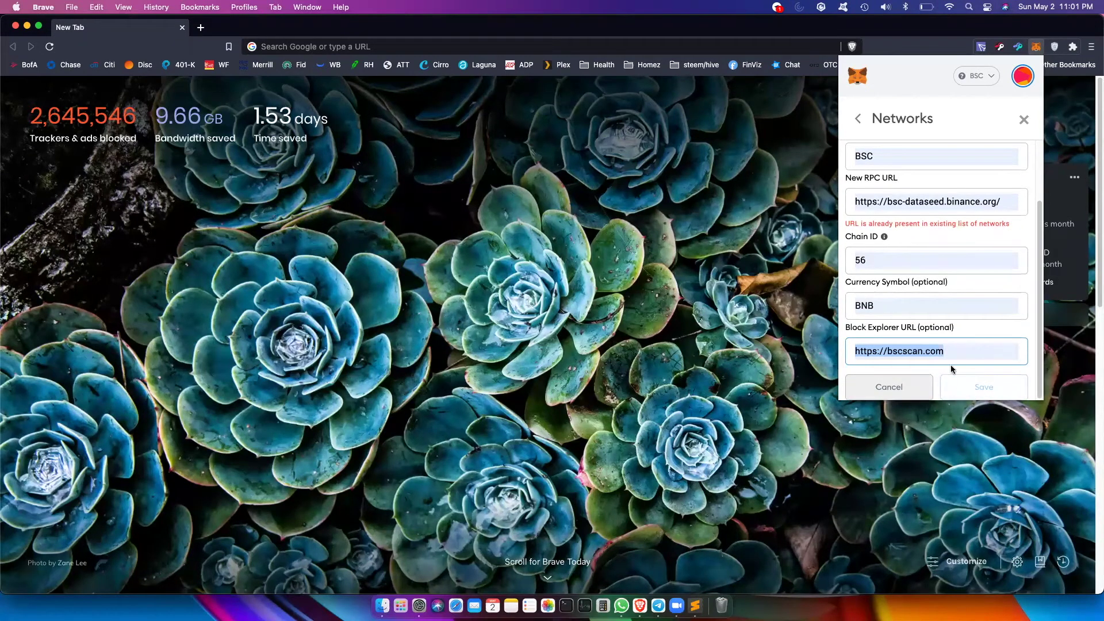
left_click(846, 223)
left_click_drag(846, 224, 992, 229)
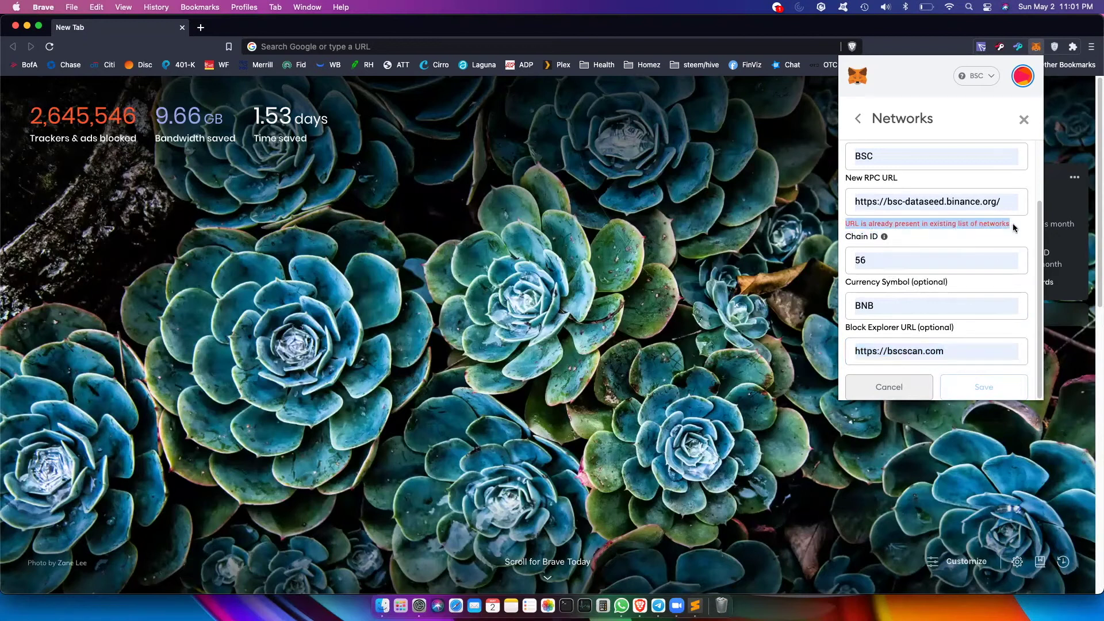
left_click(860, 122)
left_click(859, 121)
Return to the wallet home on Ethereum Mainnet, showing a 0 ETH balance
left_click(857, 119)
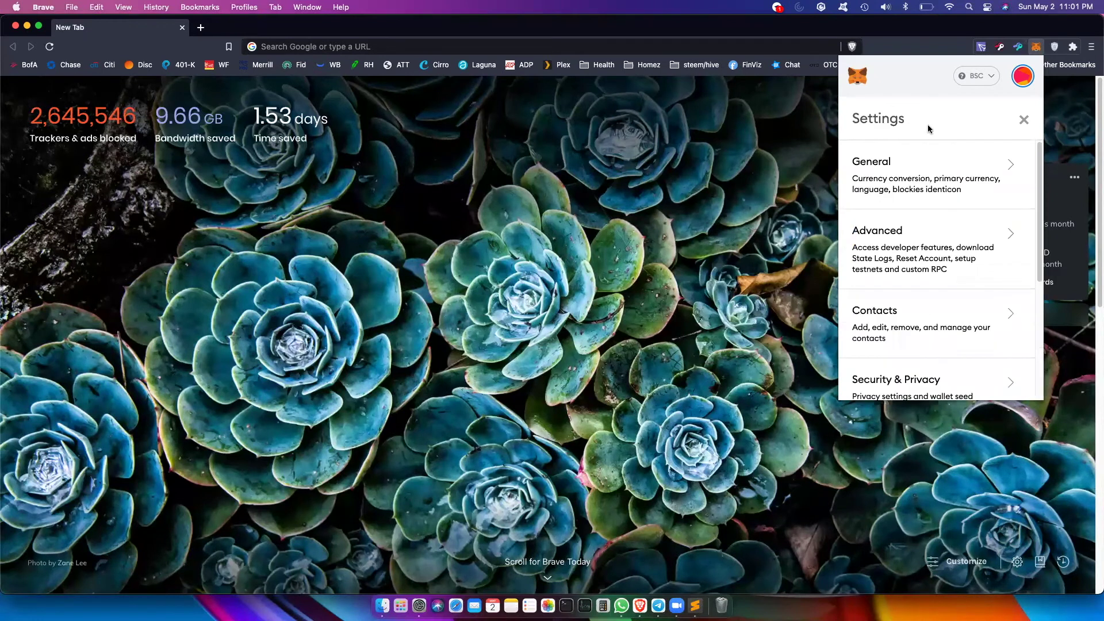
left_click(990, 79)
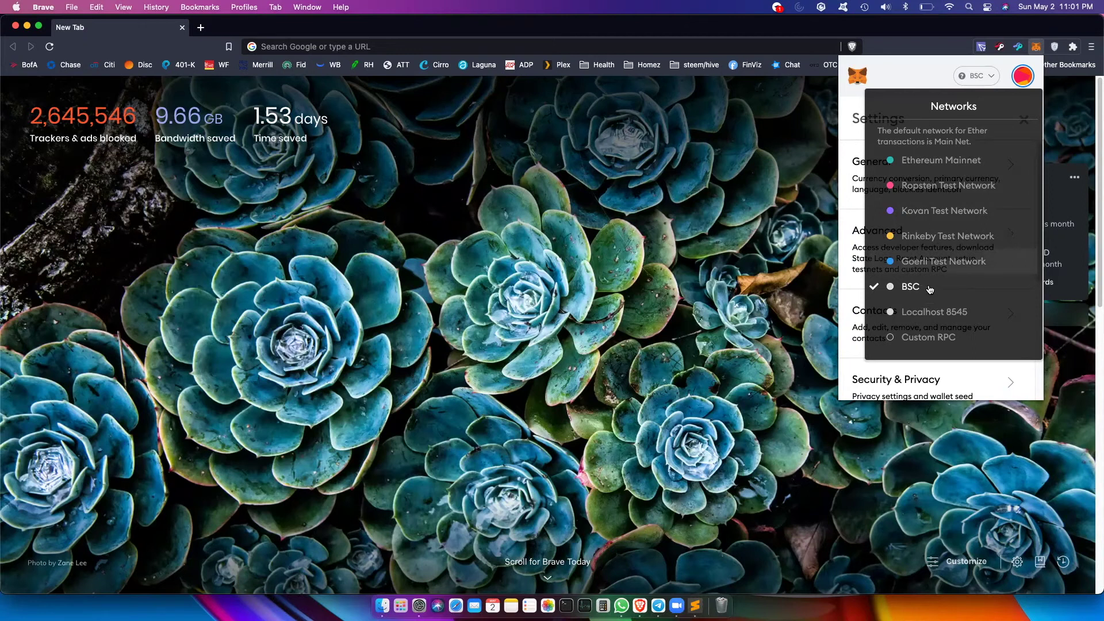
left_click(936, 166)
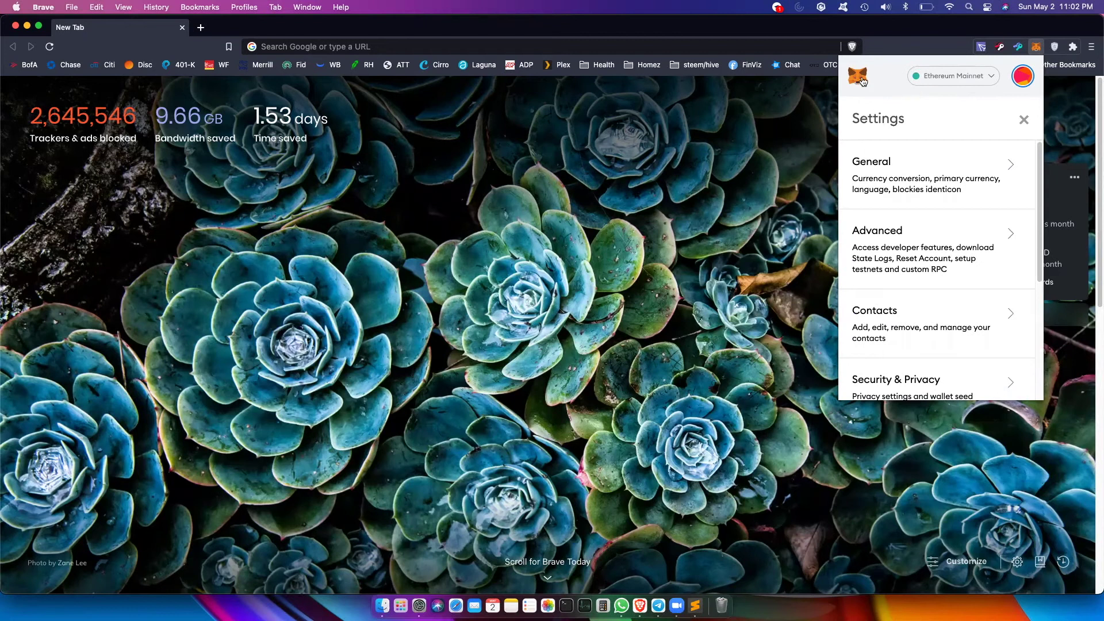
left_click(857, 75)
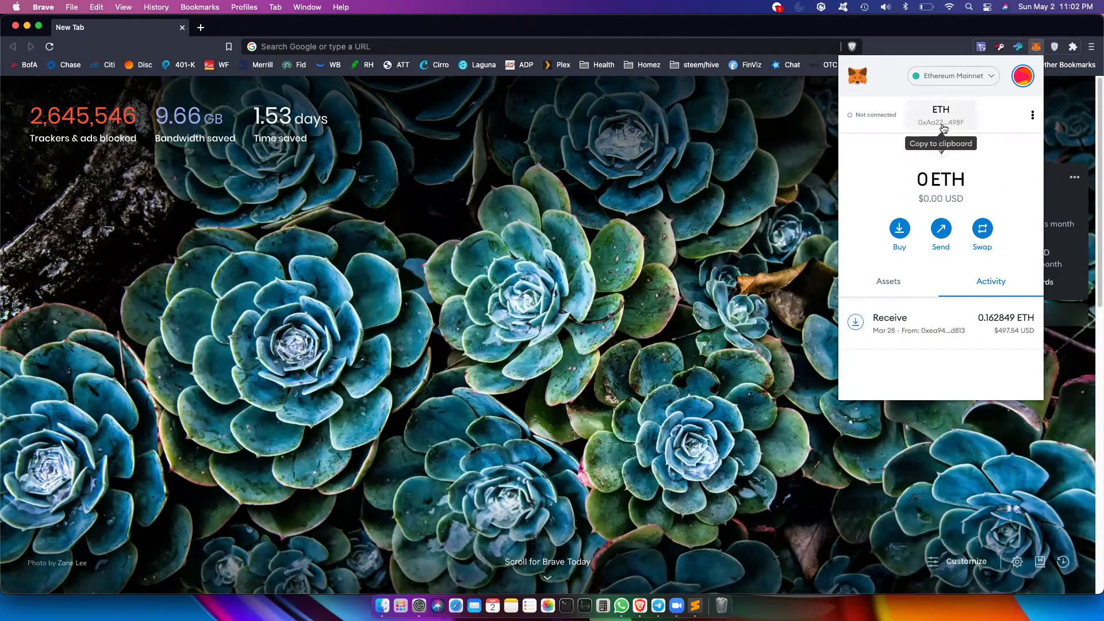
left_click_drag(929, 183, 973, 201)
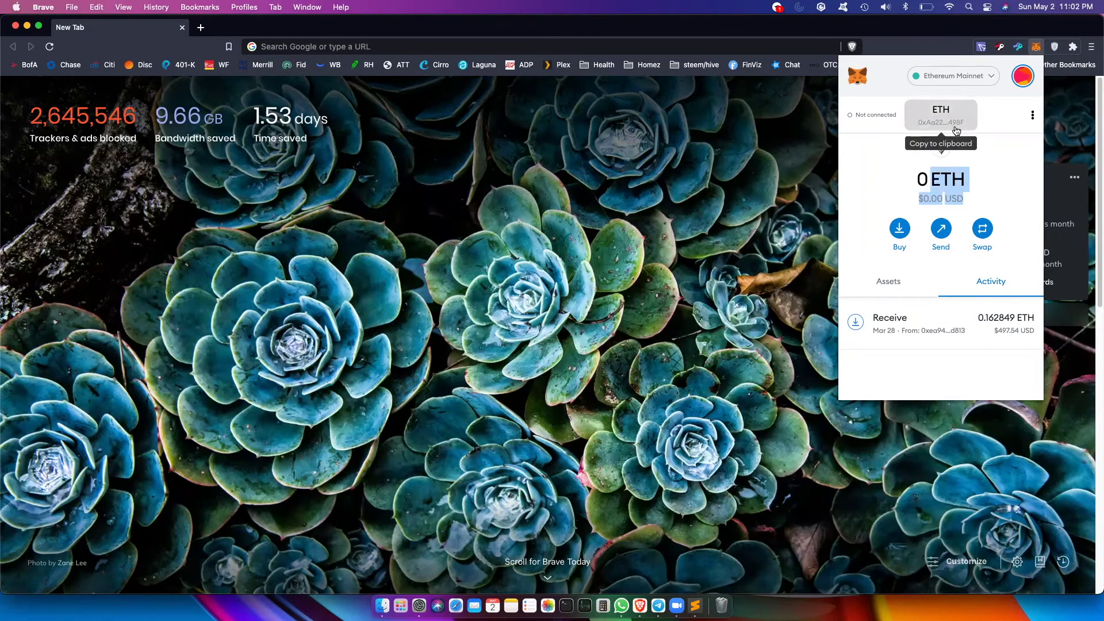
Copy the account address and switch the wallet to BSC to see 0.1688 BNB
left_click(958, 128)
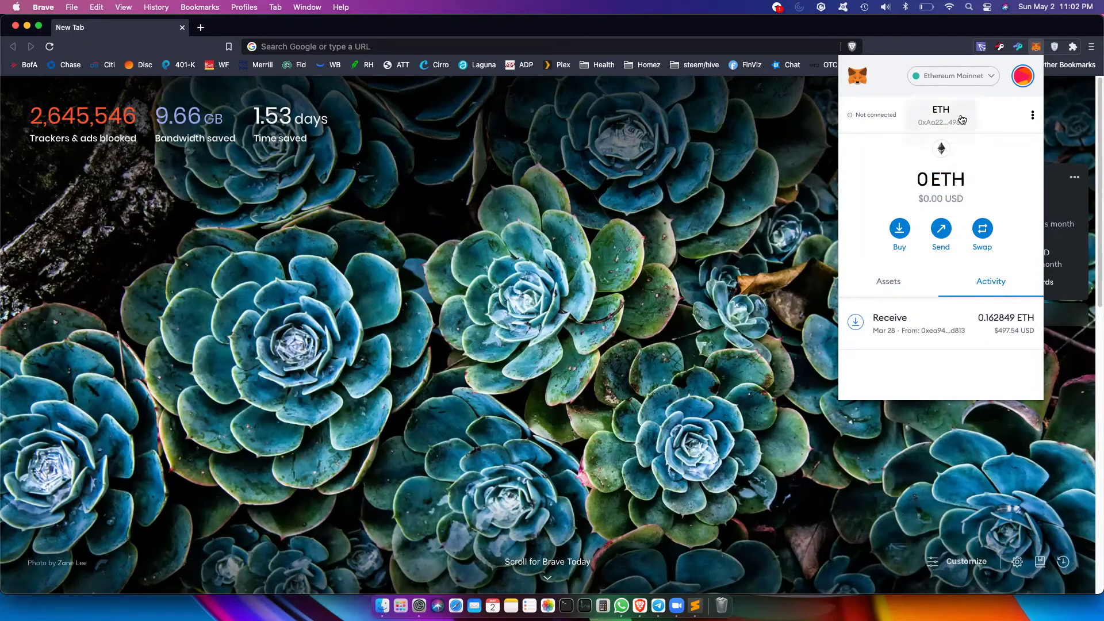
left_click(955, 81)
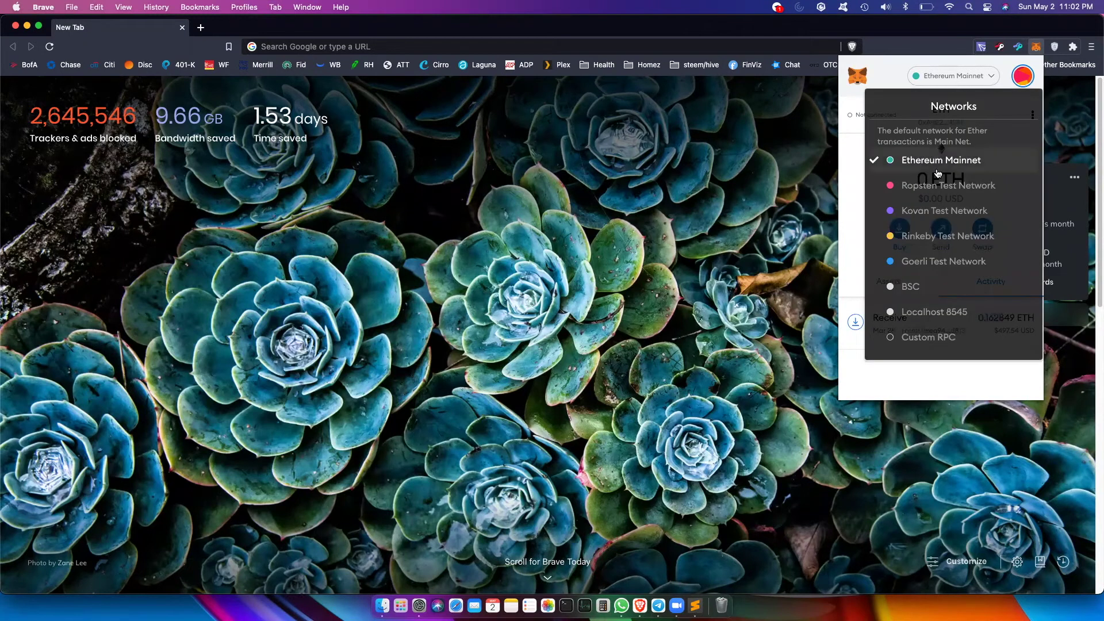
left_click(919, 288)
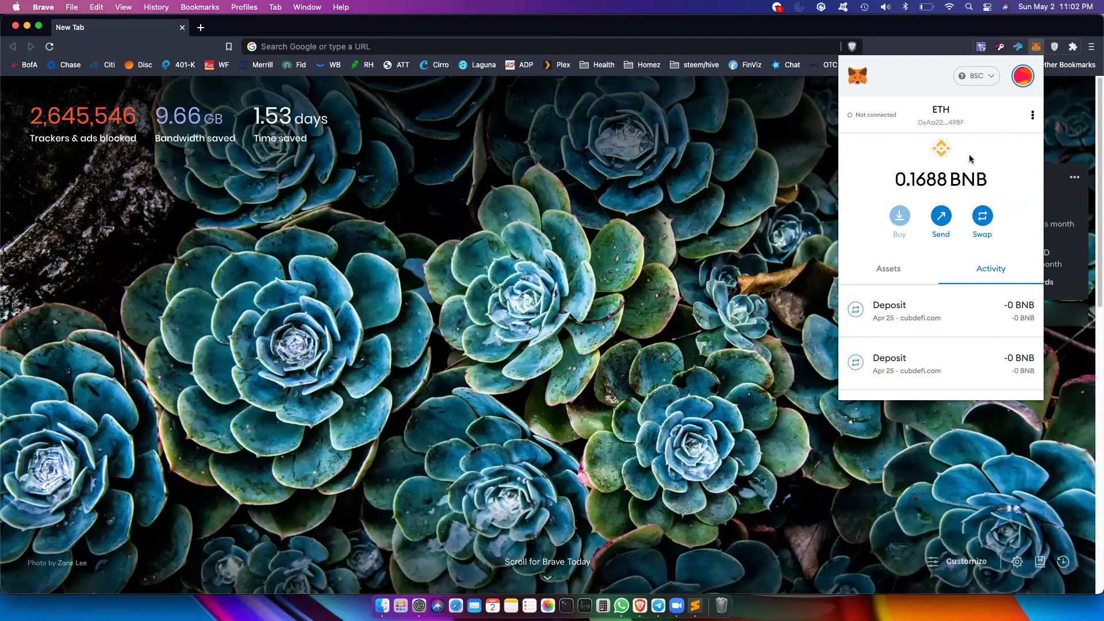
left_click(936, 129)
mouse_move(899, 175)
left_mouse_down()
mouse_move(991, 186)
mouse_move(894, 173)
left_mouse_up()
left_click(990, 182)
double_click(896, 178)
left_click(941, 181)
Go to binance.com and open Wallet Overview, showing the 0.03576970 BTC estimated balance
left_click(326, 47)
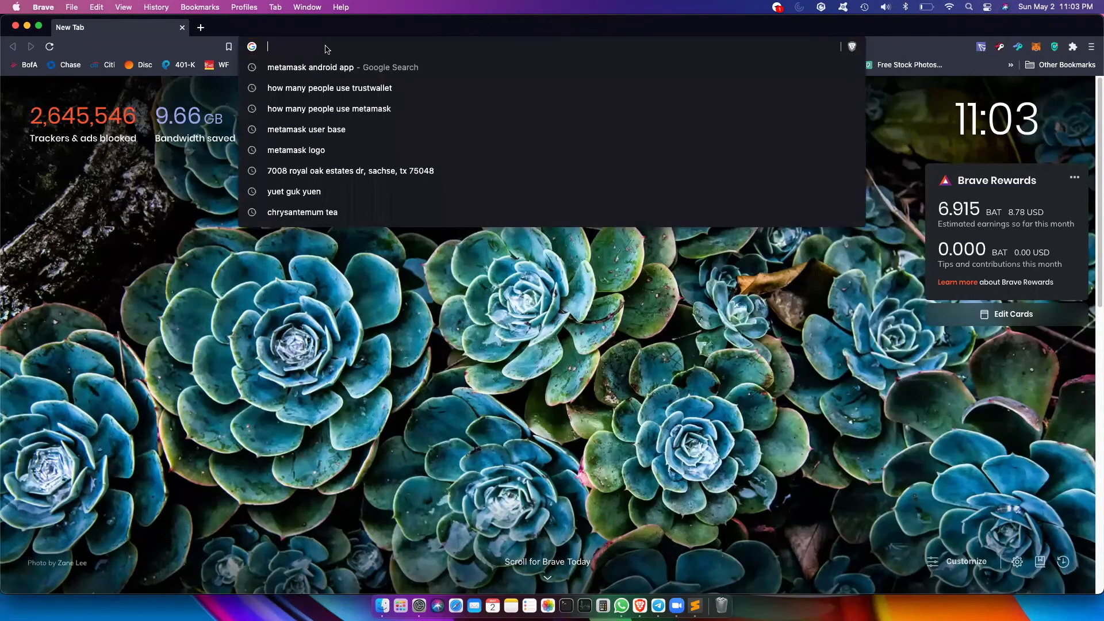
type("binance.com")
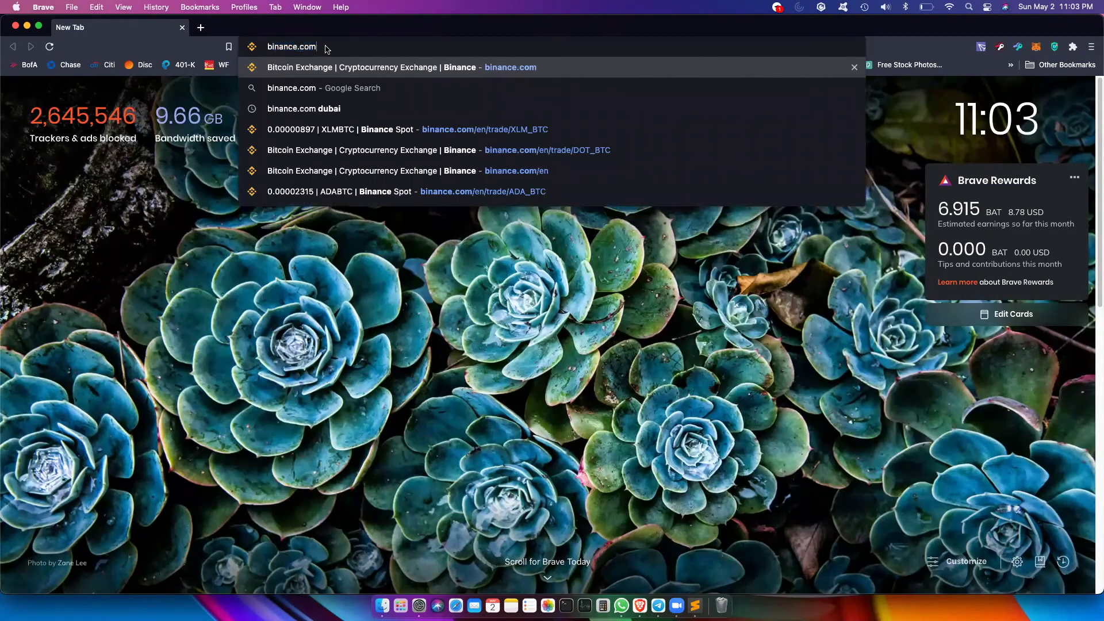
key("Return")
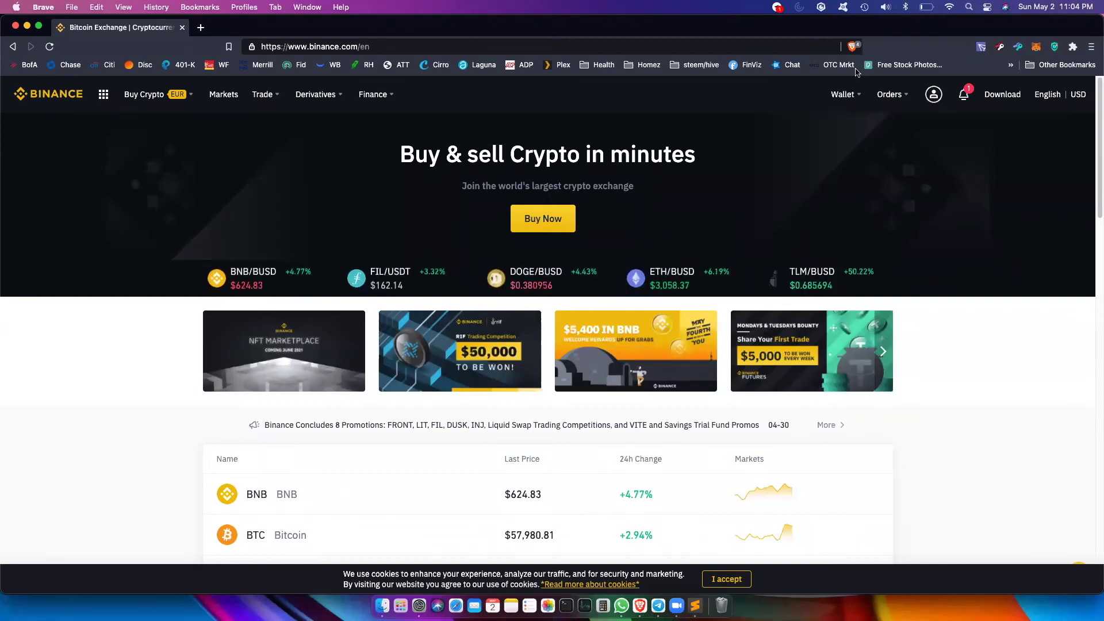
mouse_move(844, 95)
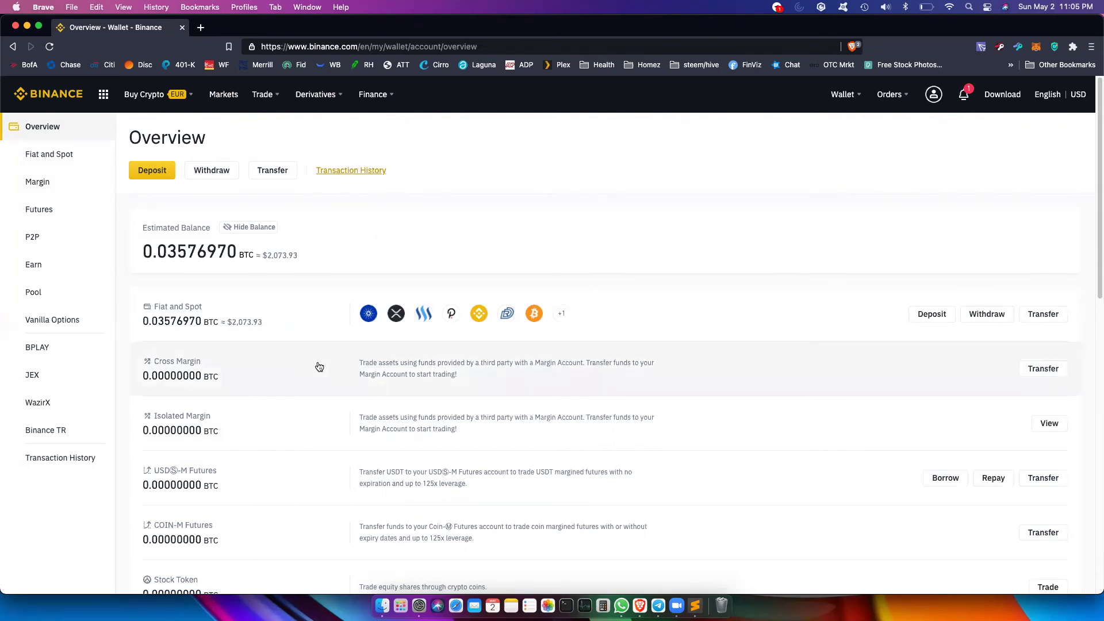
Open the crypto Withdraw form with BNB selected, showing 0.77739347 BNB available
left_click(212, 172)
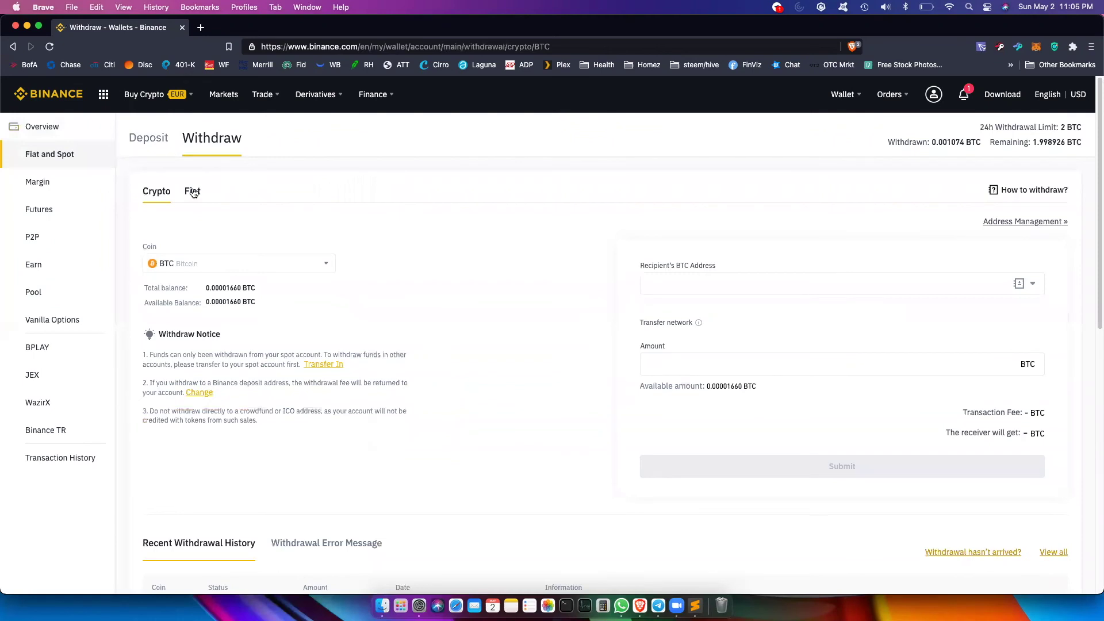
left_click(222, 263)
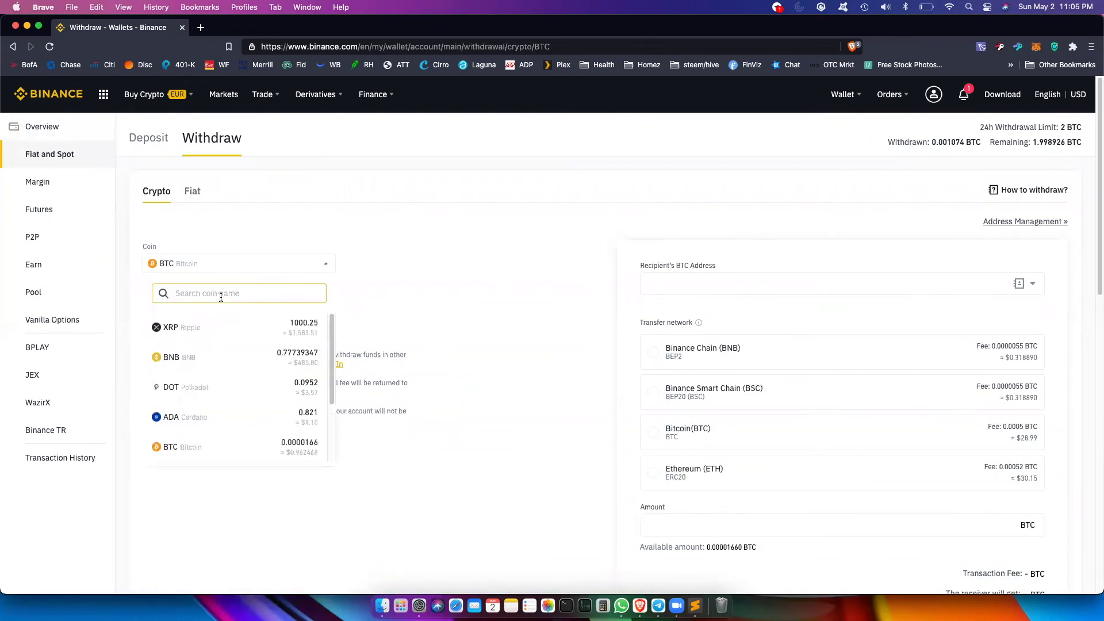
left_click(197, 356)
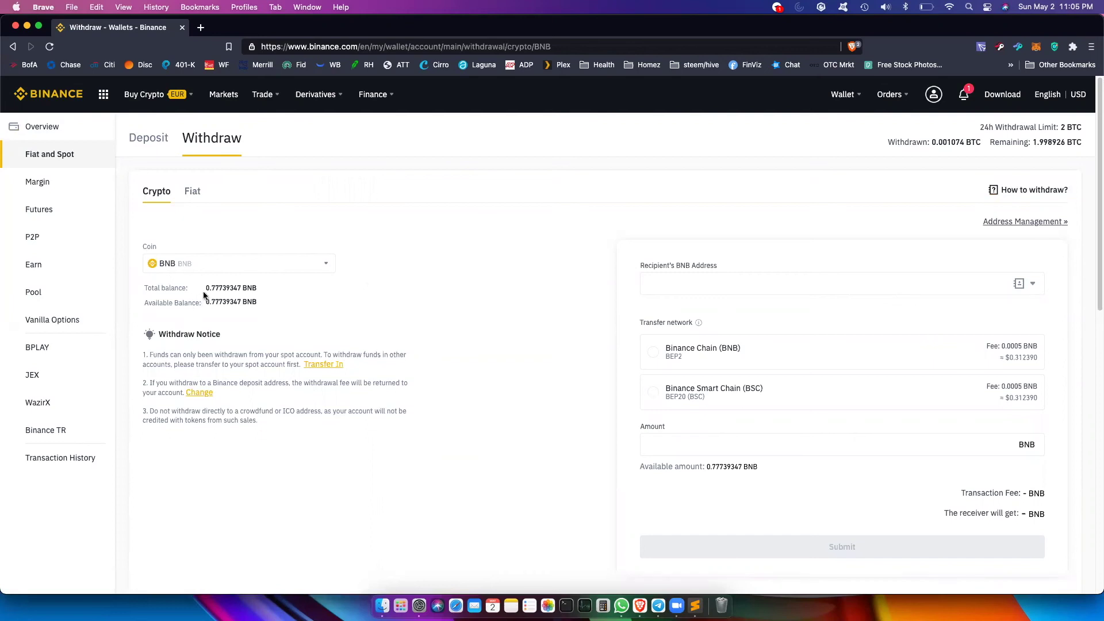
left_click_drag(205, 287, 325, 289)
left_click(334, 290)
Copy the MetaMask account address from the wallet popup, then return to the form
left_click(1036, 47)
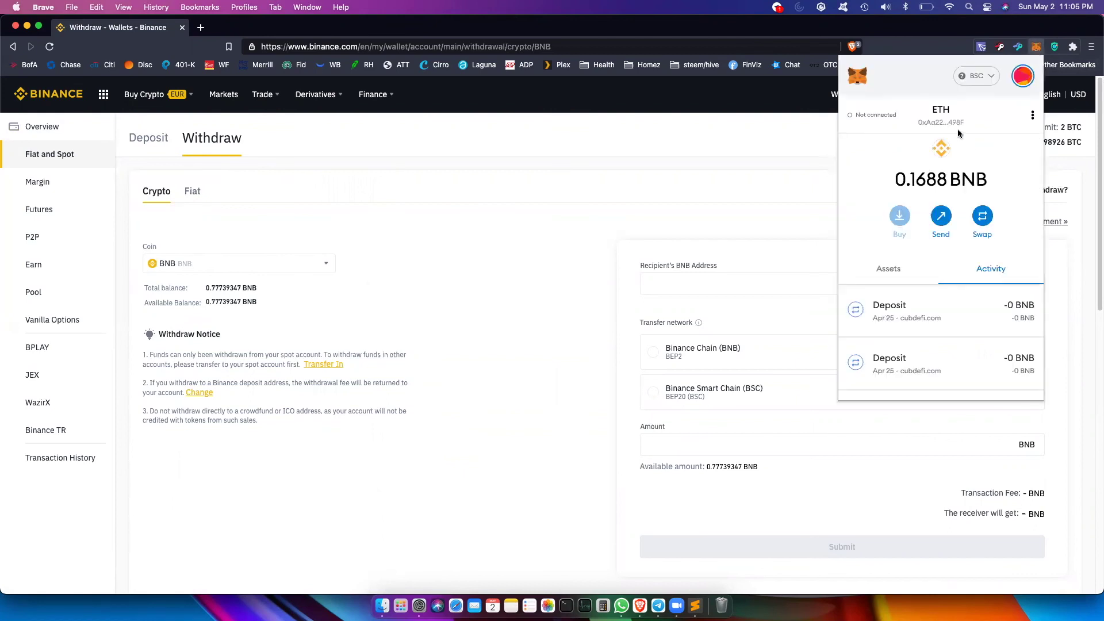
left_click(951, 127)
left_click_drag(912, 180, 946, 184)
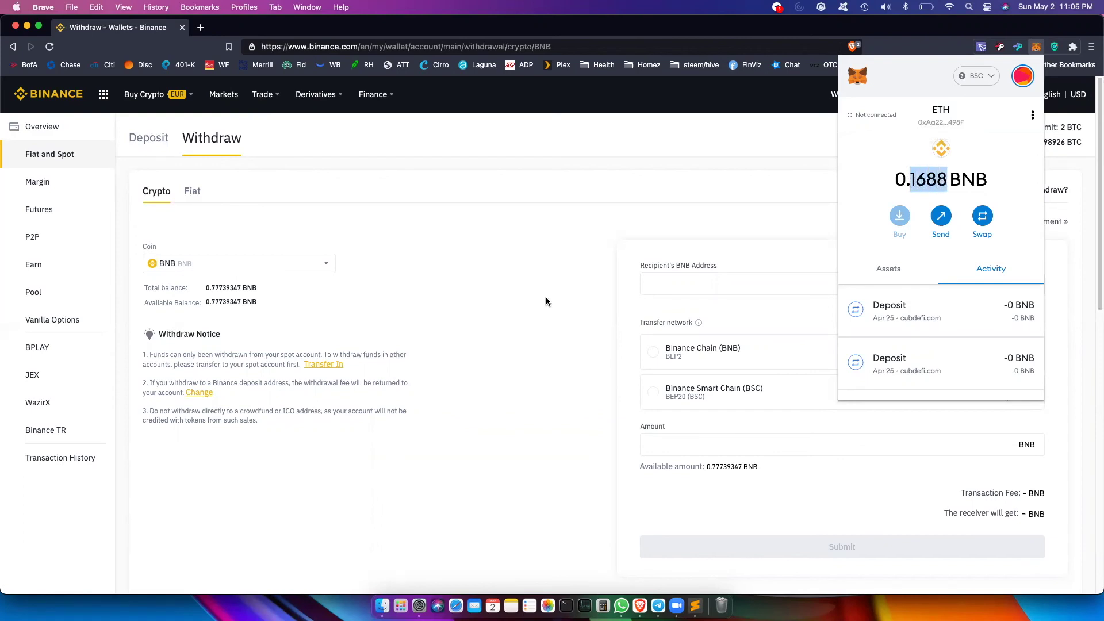
left_click(546, 296)
Paste the MetaMask address as recipient, choose Binance Smart Chain (BSC), withdraw the Max amount, and submit
left_click(744, 288)
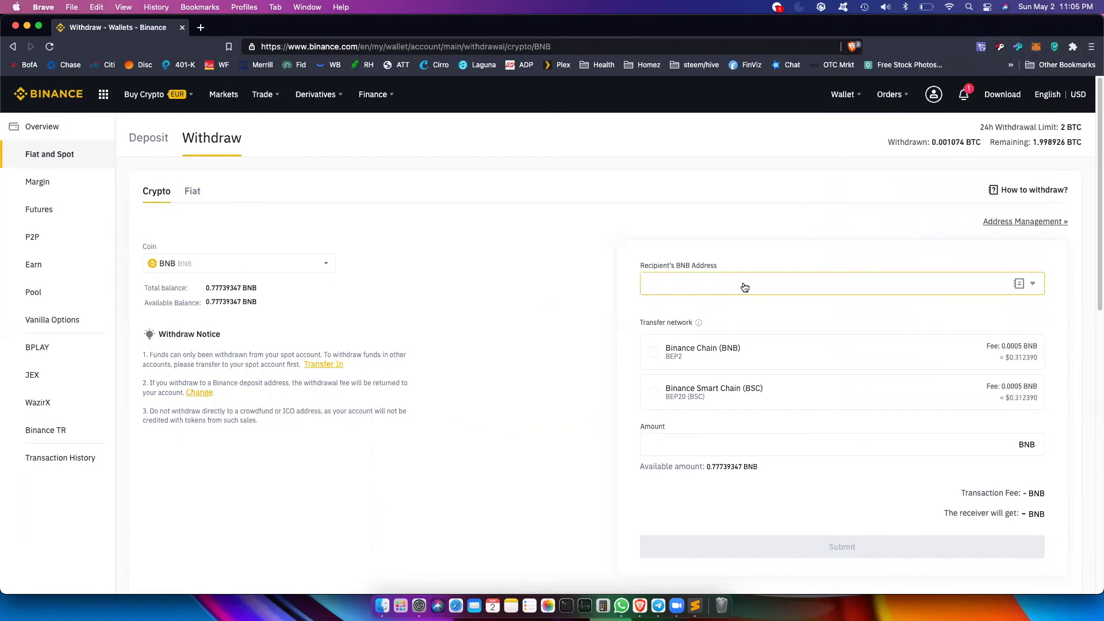
key("super+v")
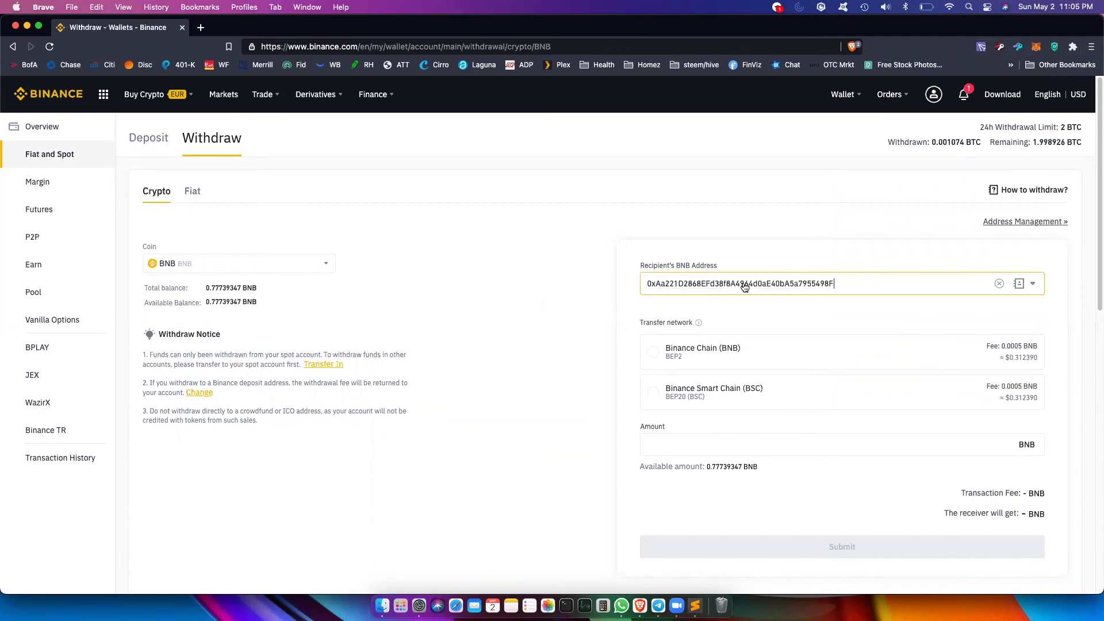
left_click(557, 328)
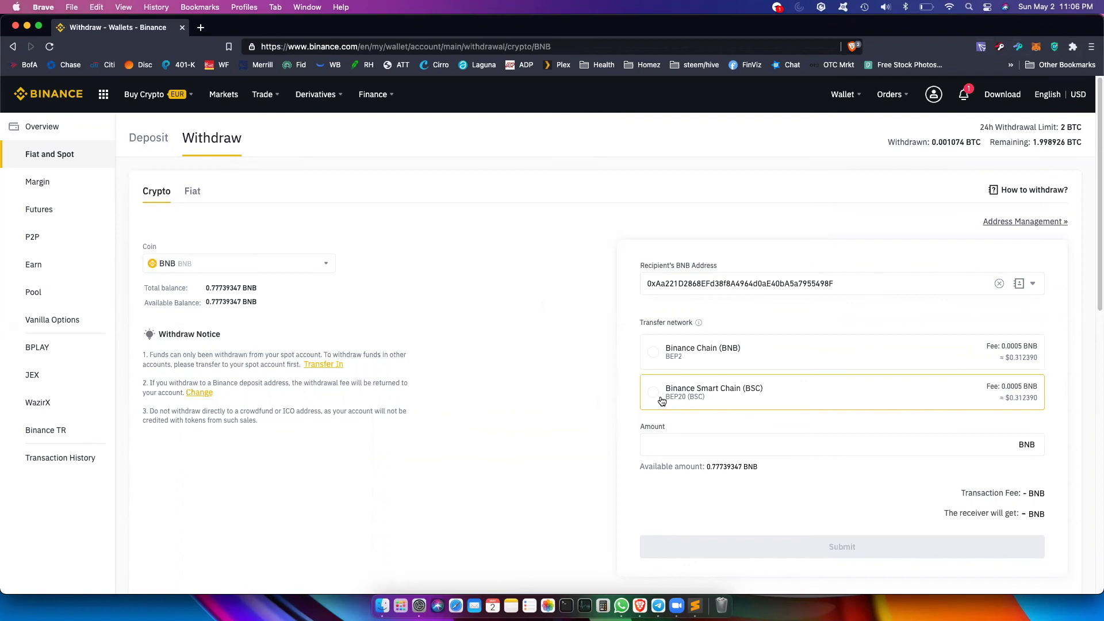
left_click(680, 400)
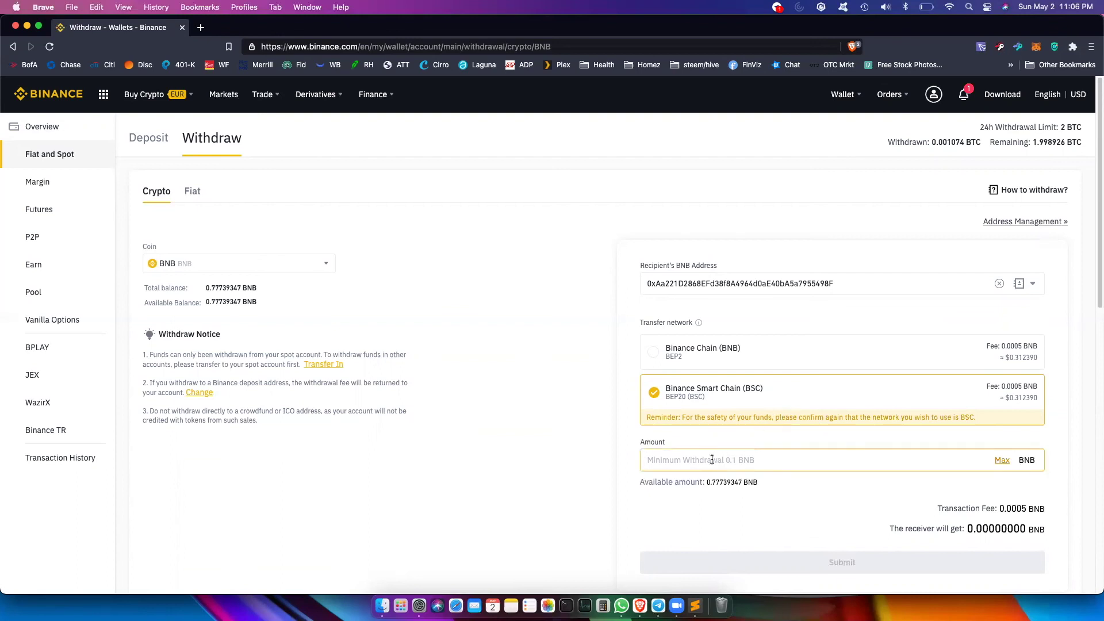
left_click(1002, 461)
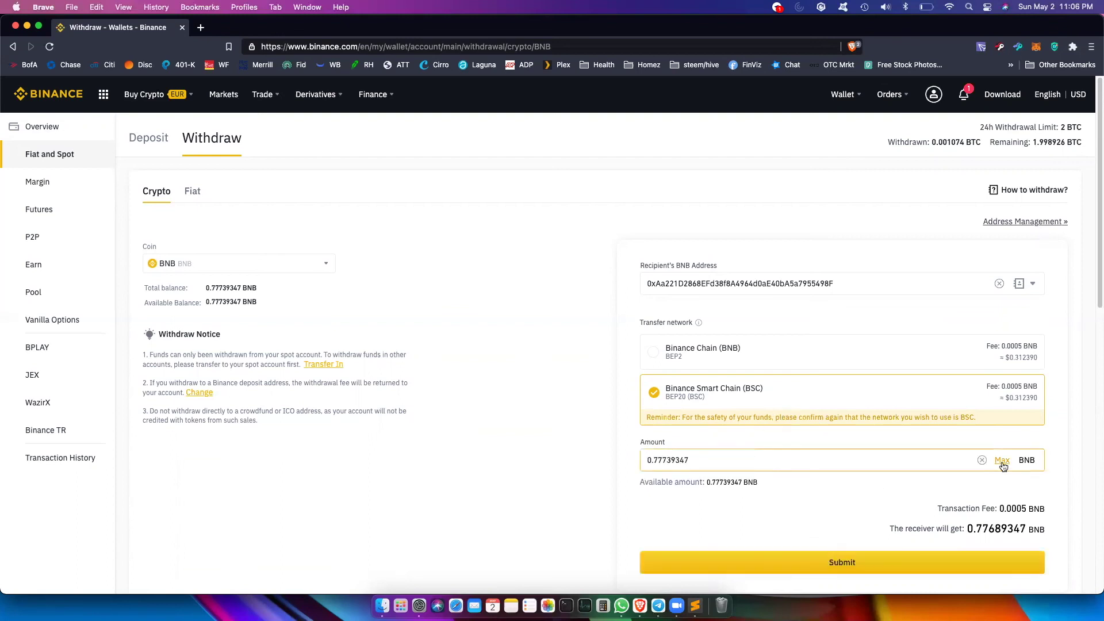
left_click(843, 563)
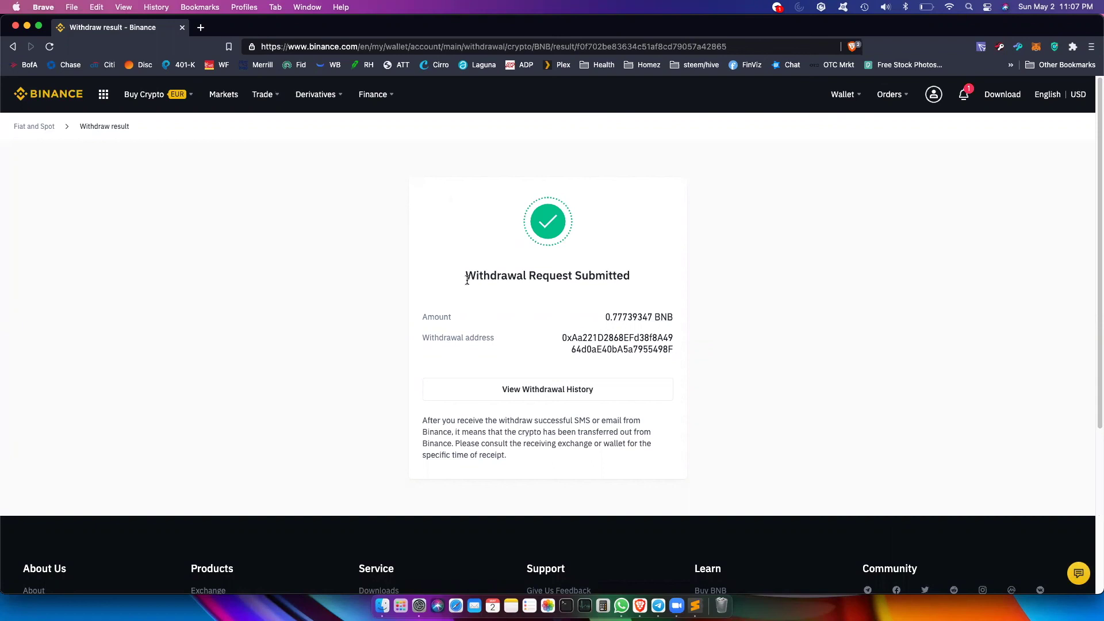
Expand the Processing 0.77689347 BNB withdrawal in history, reloading to show its 0.0005 fee
left_click(554, 393)
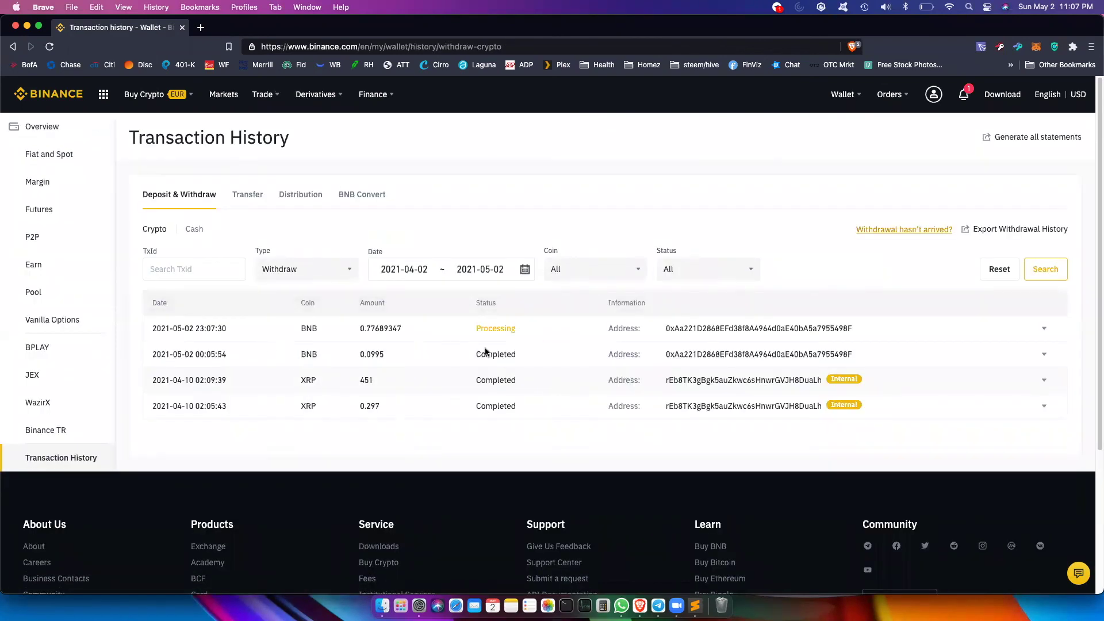
left_click_drag(516, 329, 474, 329)
left_click(439, 339)
left_click(439, 331)
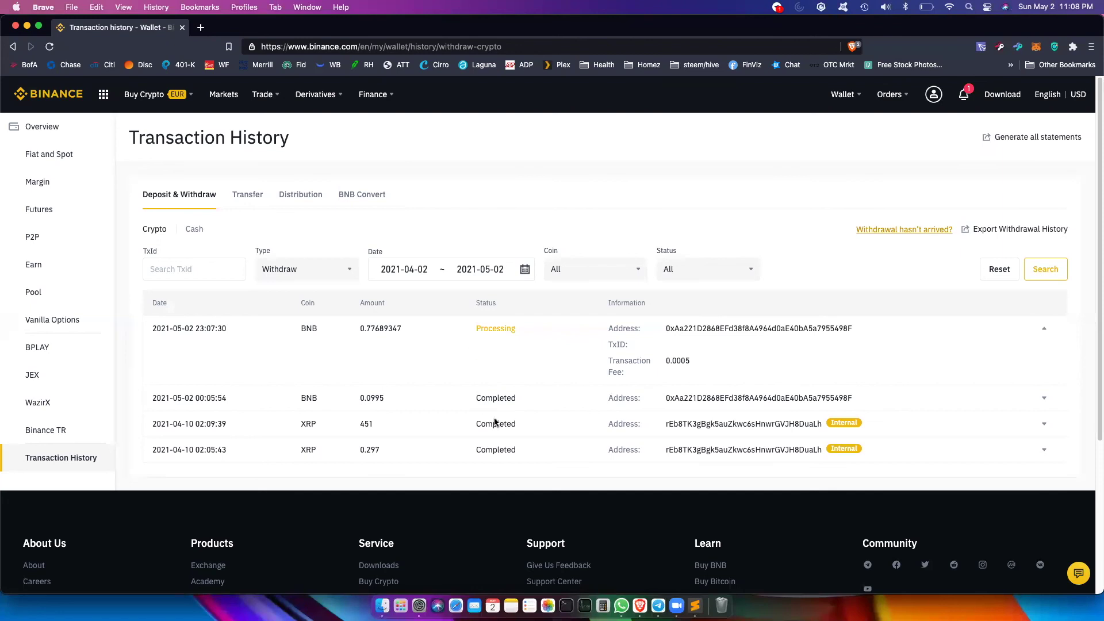
key("super+r")
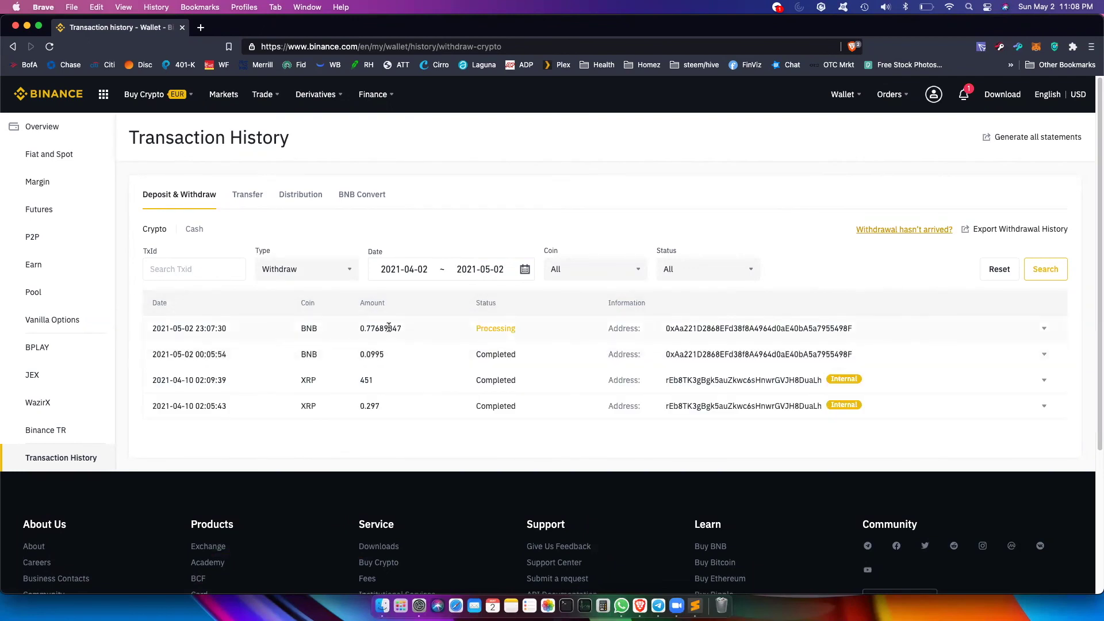
left_click(482, 328)
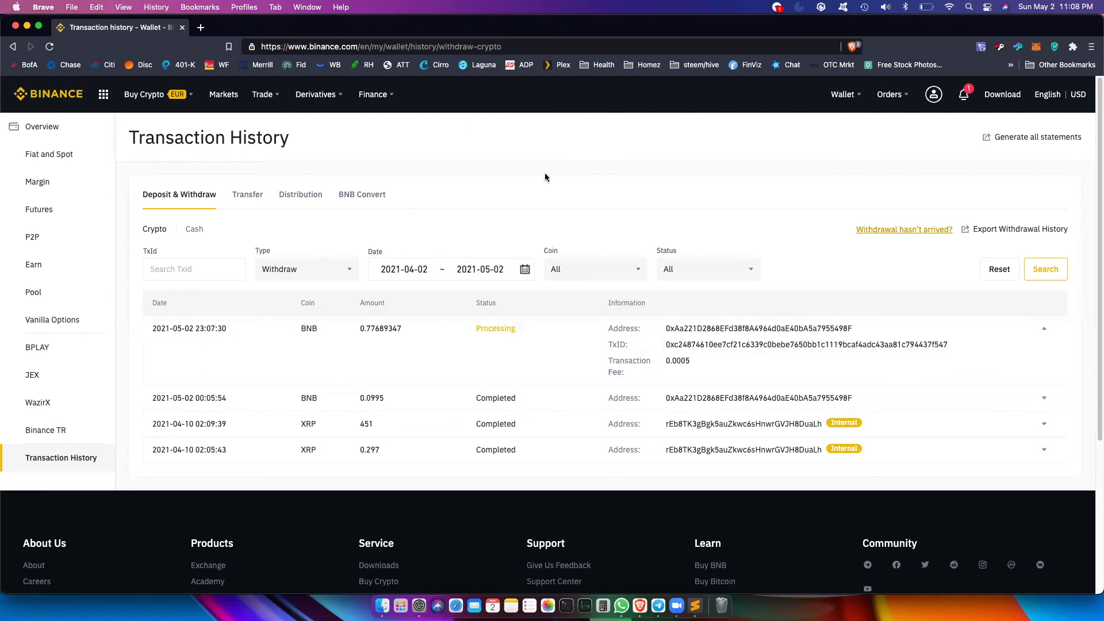
Check that the MetaMask wallet on BSC now reads 0.9457 BNB
left_click(1036, 49)
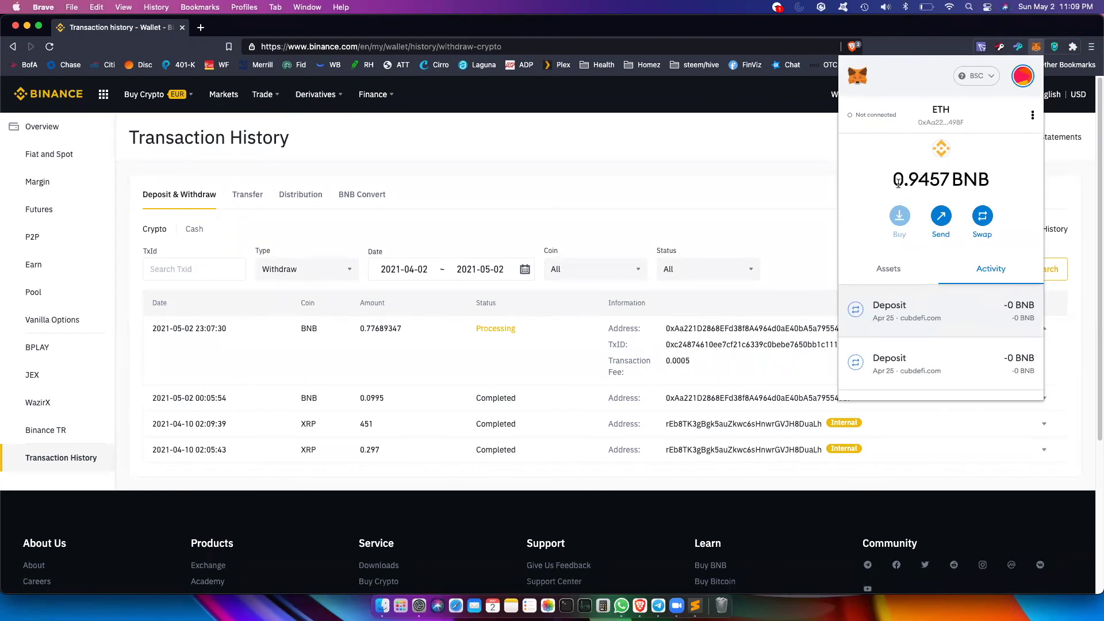
left_click_drag(896, 180, 969, 181)
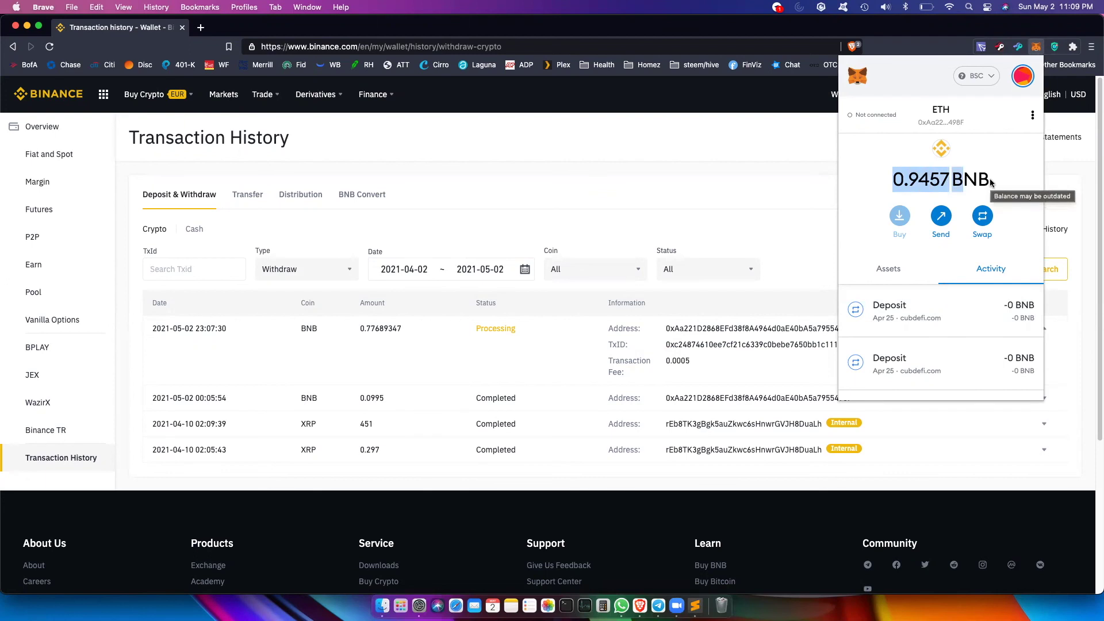
left_click(989, 181)
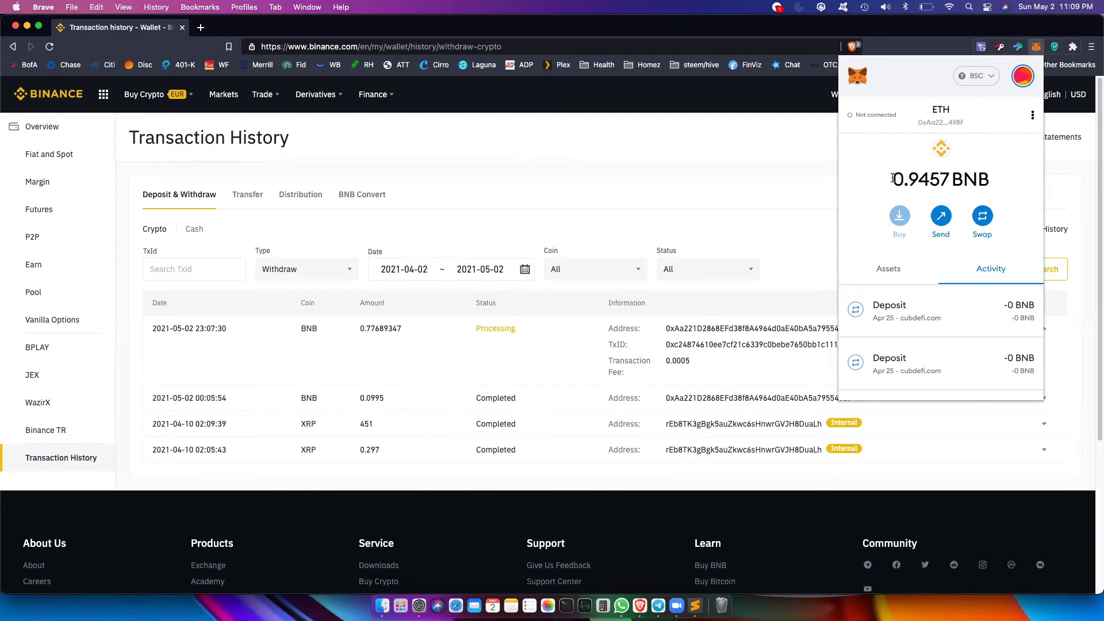
left_click_drag(892, 178, 989, 189)
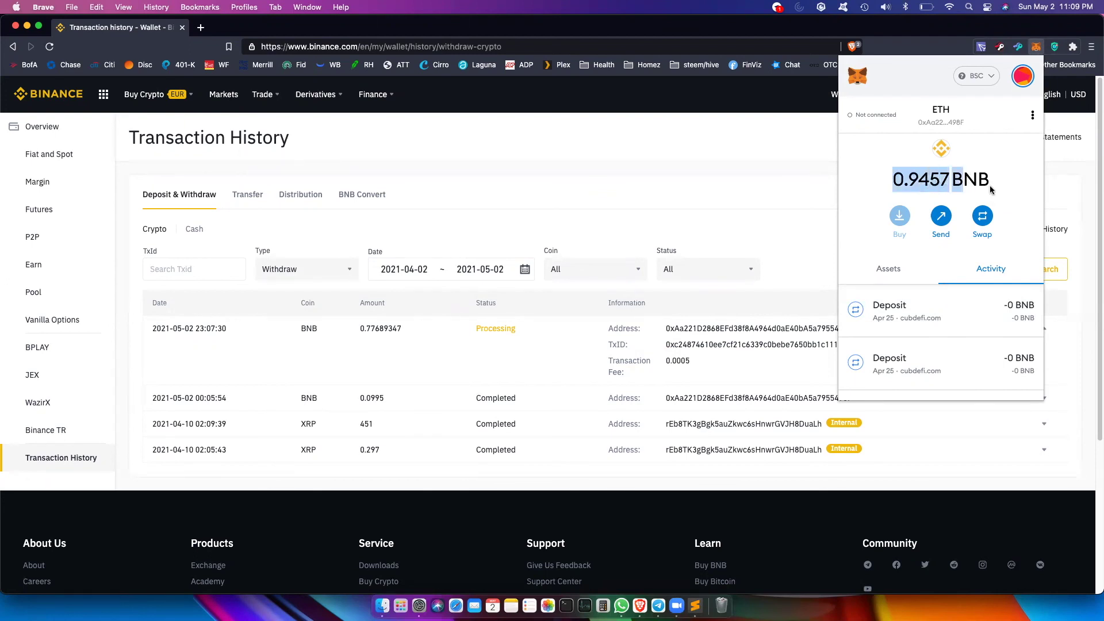
left_click(930, 178)
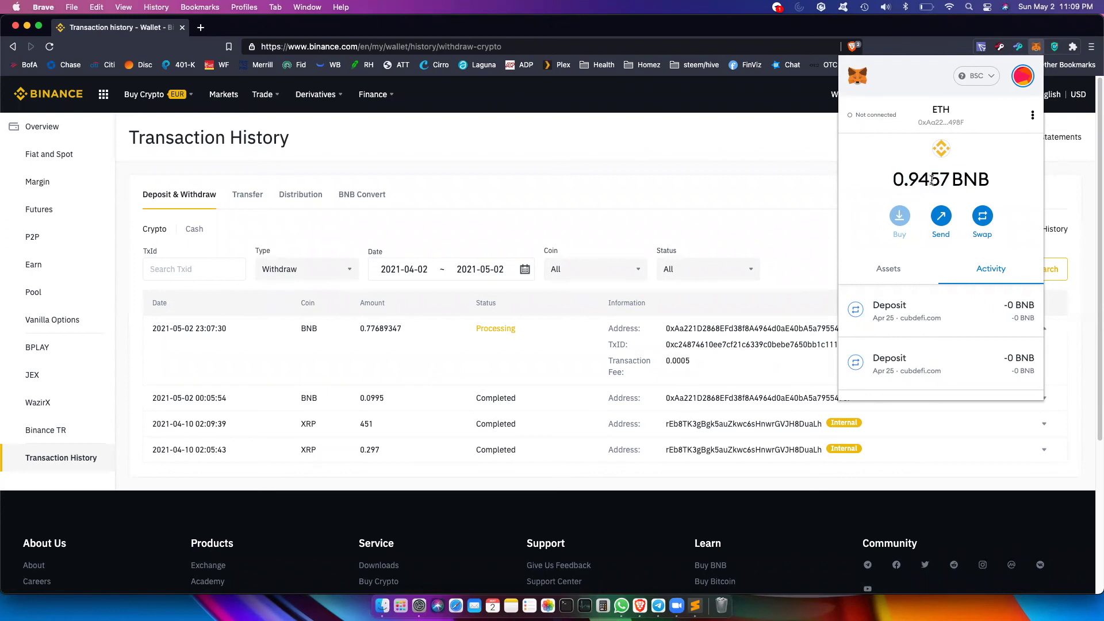